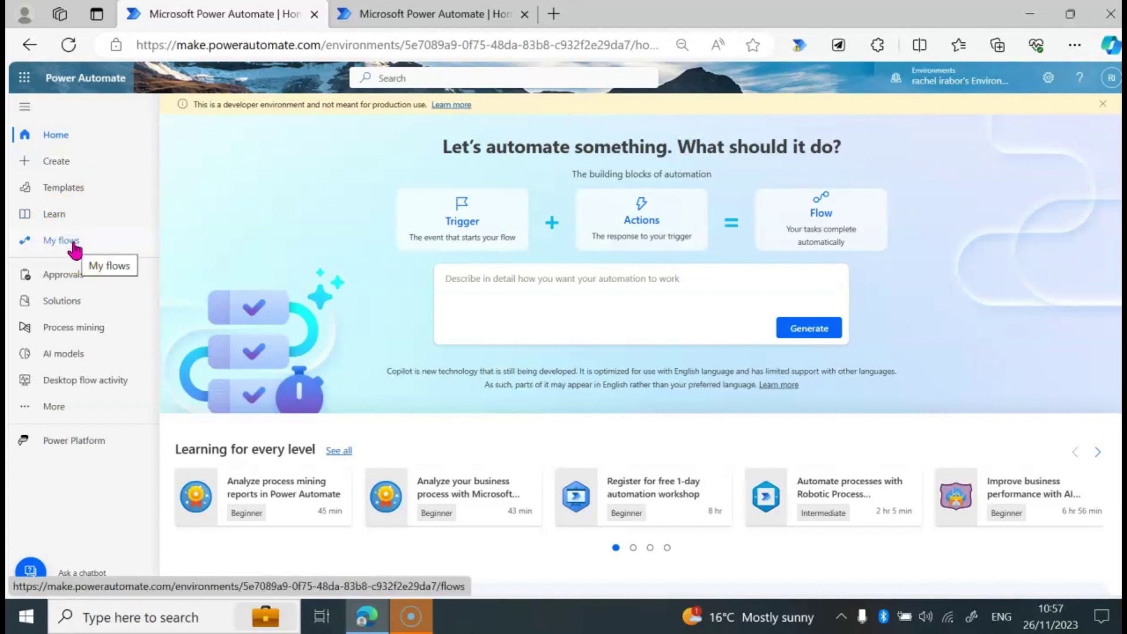
Open the Populate Employee Record cloud flow and start exporting it as a .zip package
left_click(73, 243)
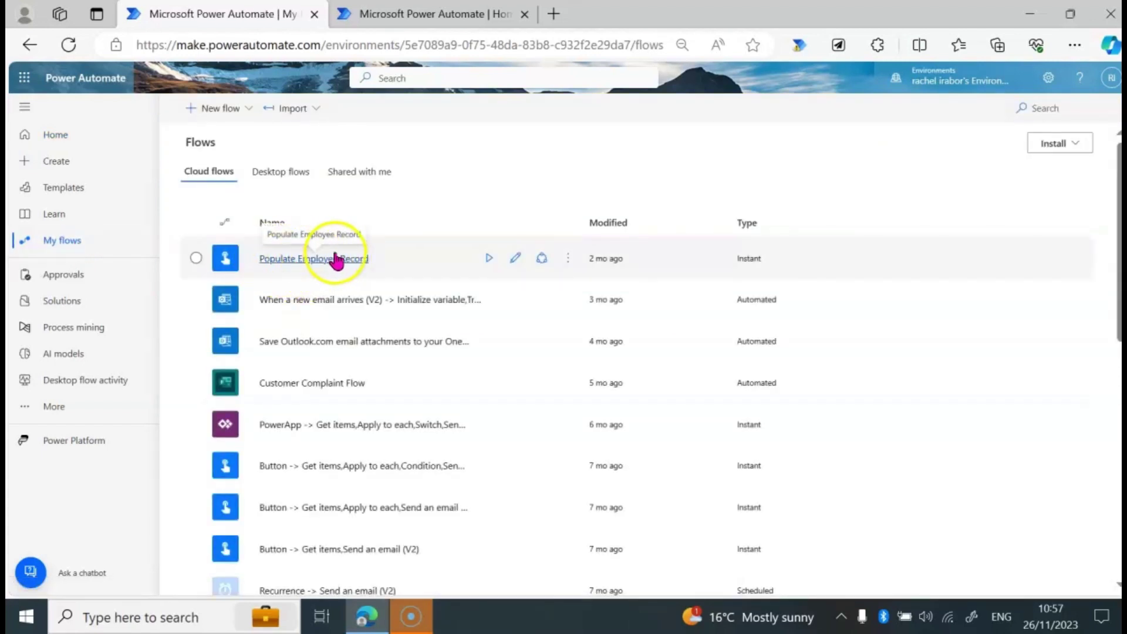
left_click(298, 260)
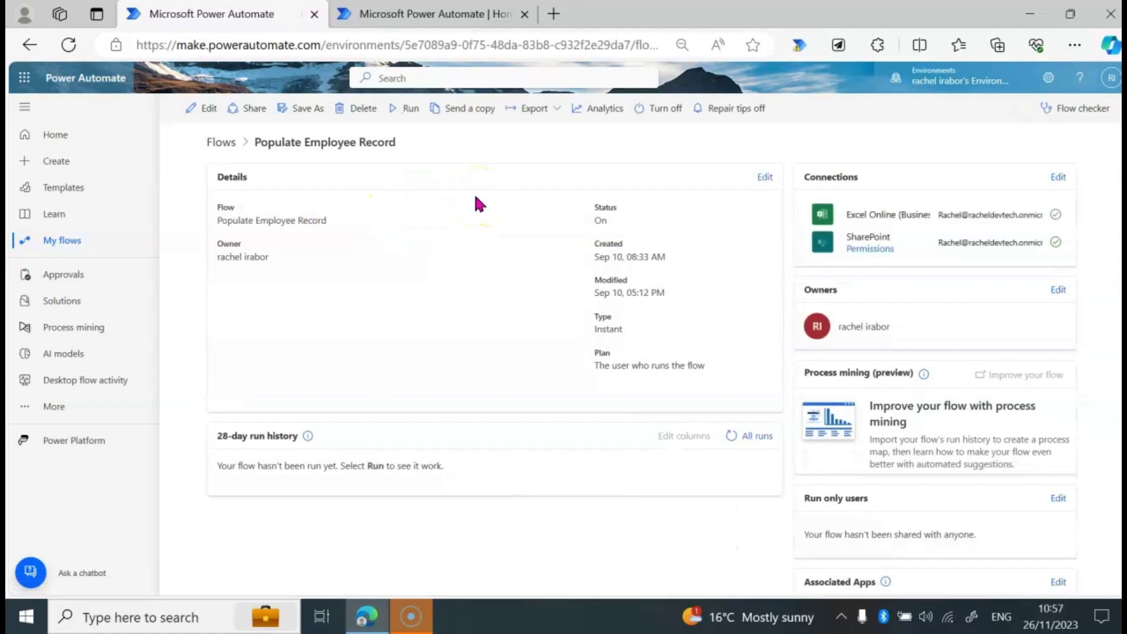
left_click(535, 109)
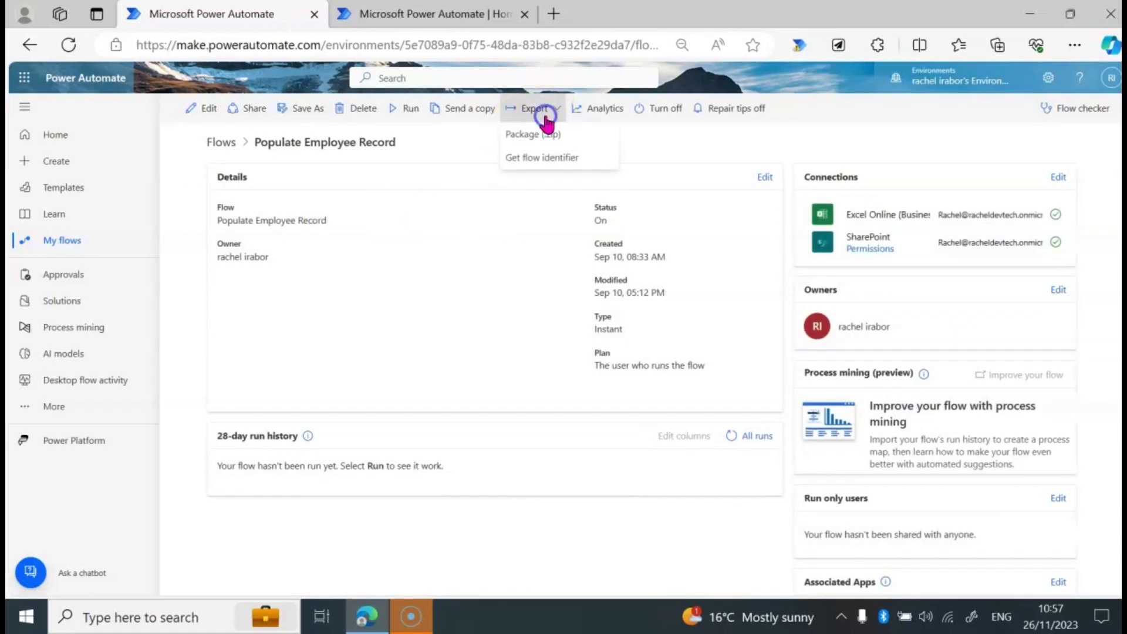
left_click(538, 138)
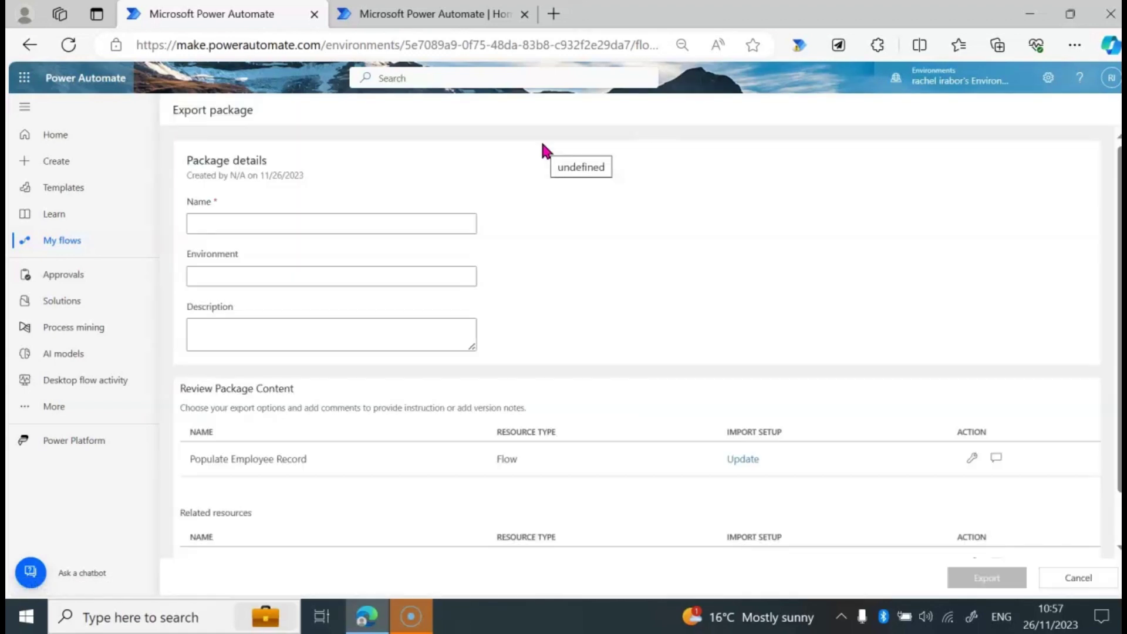
Name the export package "Populate Employee Record", leaving its environment and description empty
left_click(560, 222)
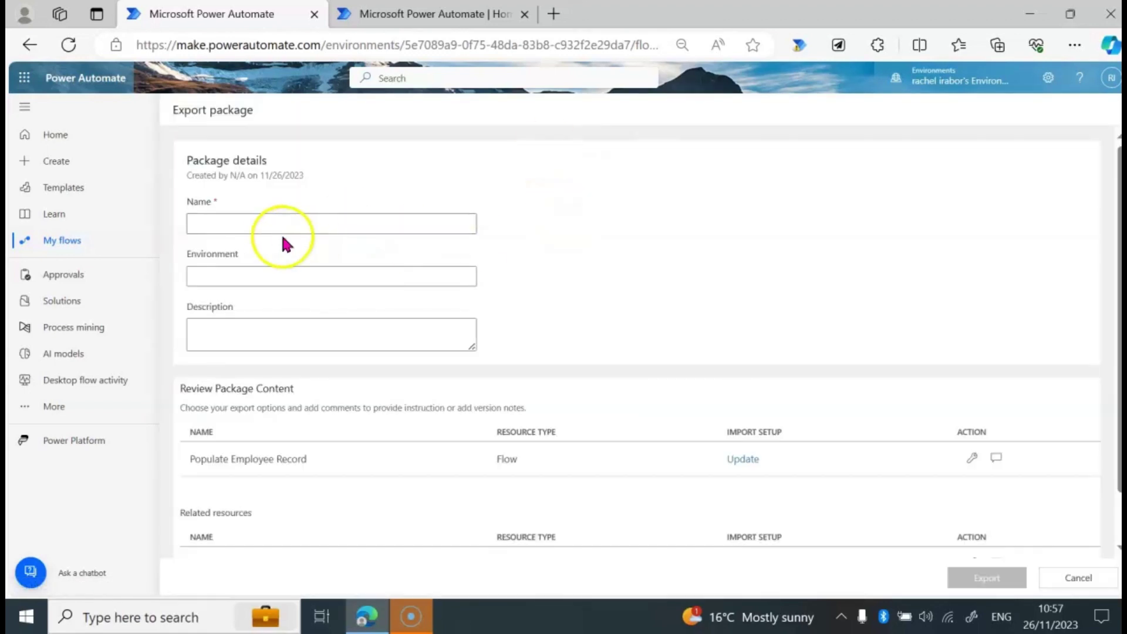
left_click(221, 238)
left_click(214, 229)
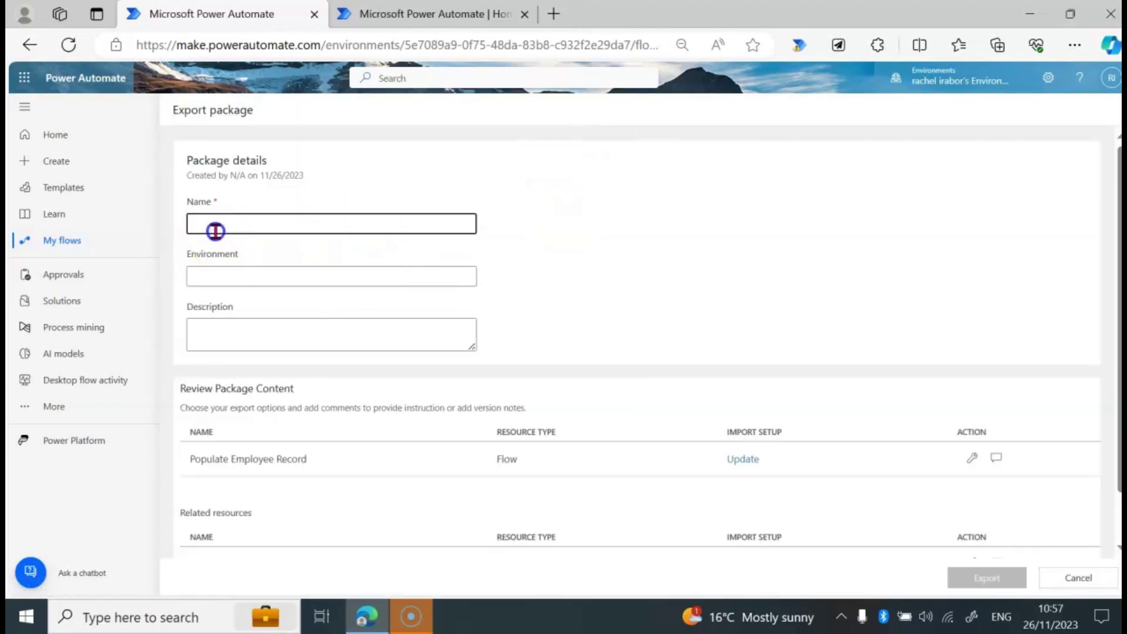
type("Po")
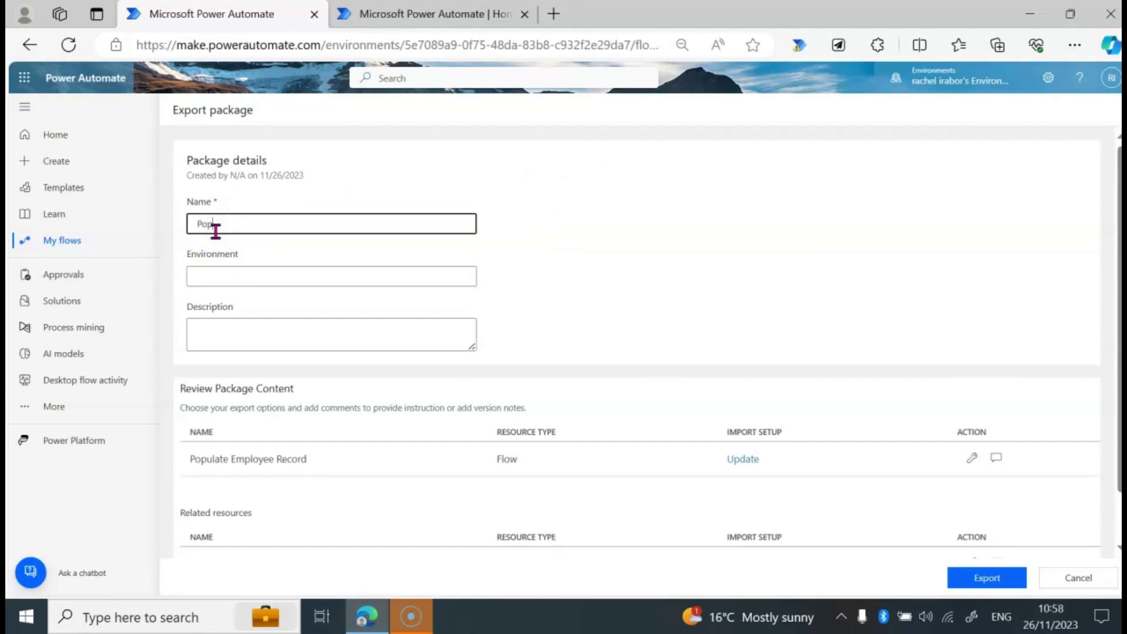
type("pular")
key("BackSpace")
type("te Employee Record")
left_click(247, 332)
left_click(234, 271)
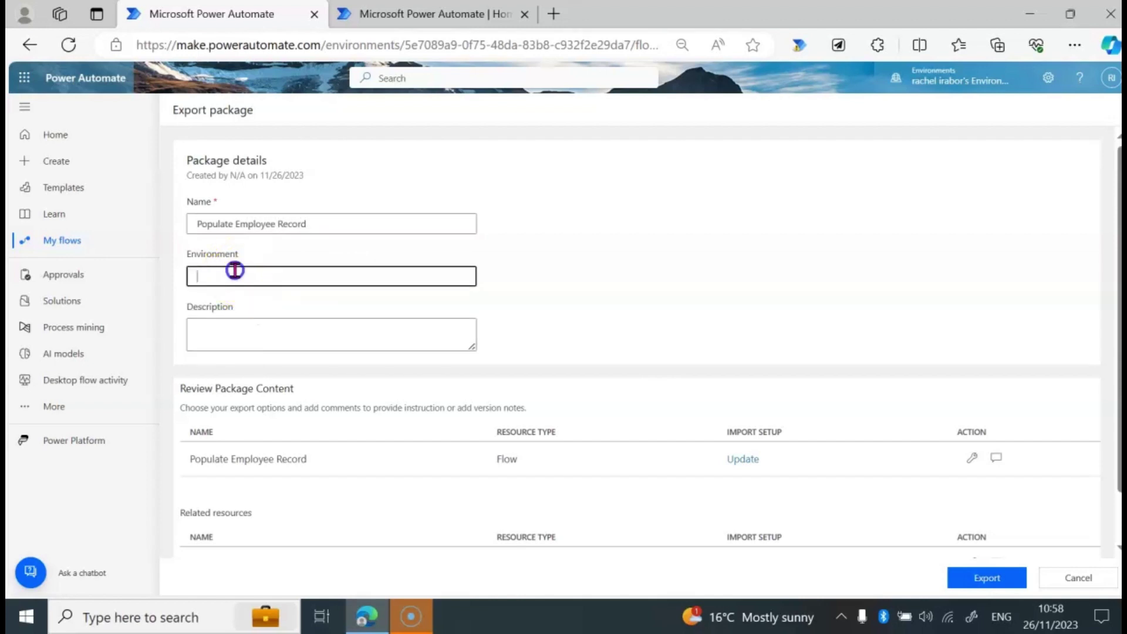
left_click(256, 326)
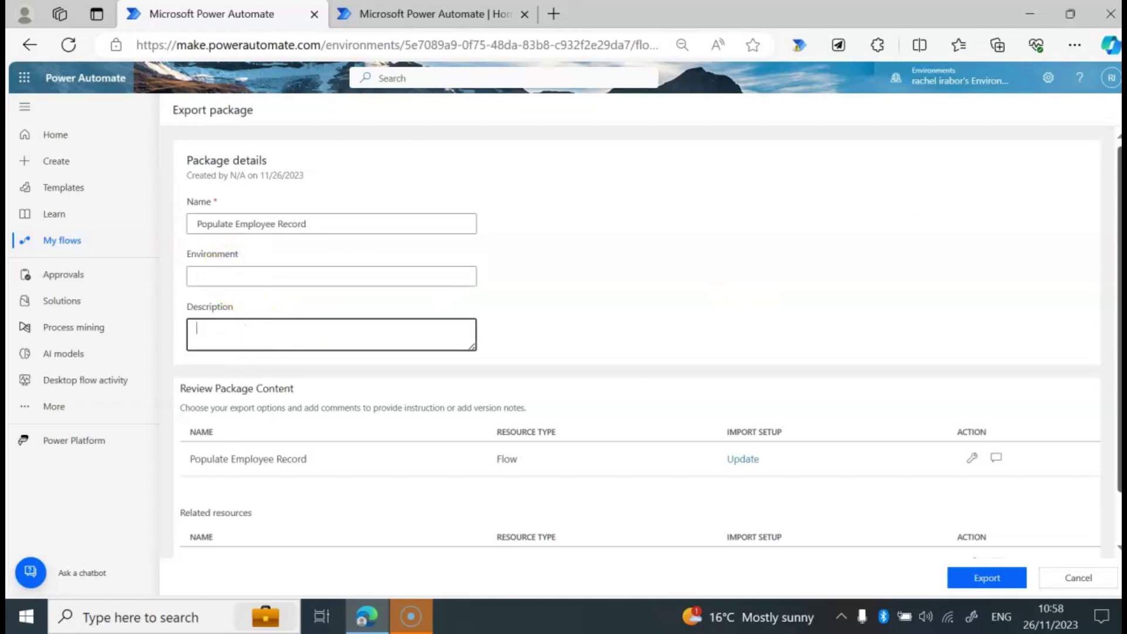
Set the flow's import setup to Create as new, save it, and export the package to the Downloads folder
scroll(1115, 339, "down", 1)
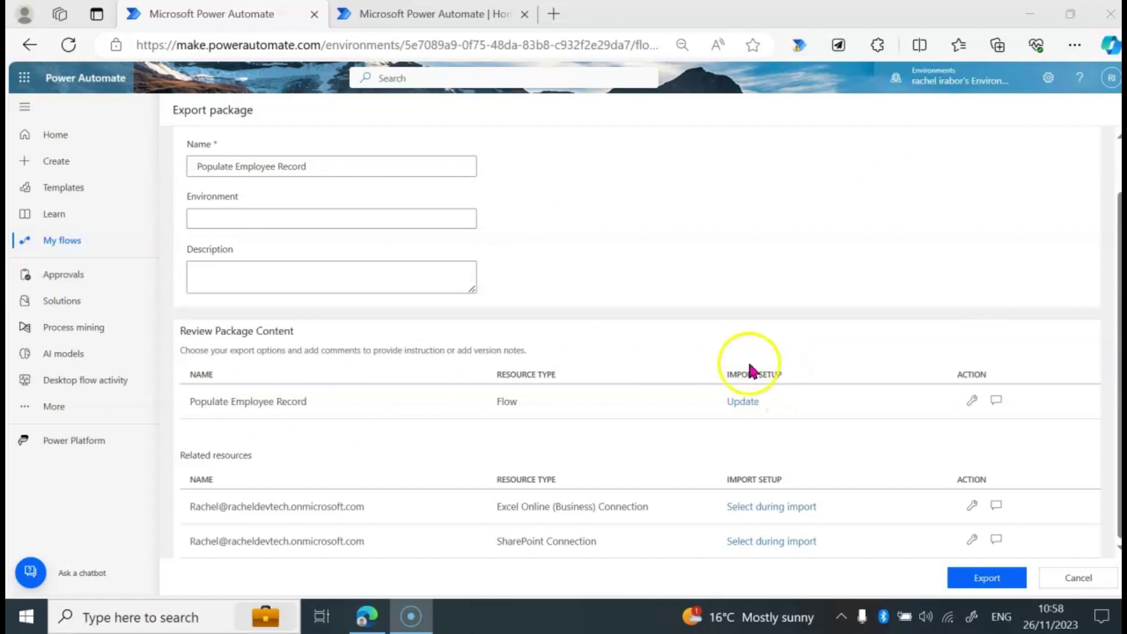
left_click(750, 403)
left_click(816, 222)
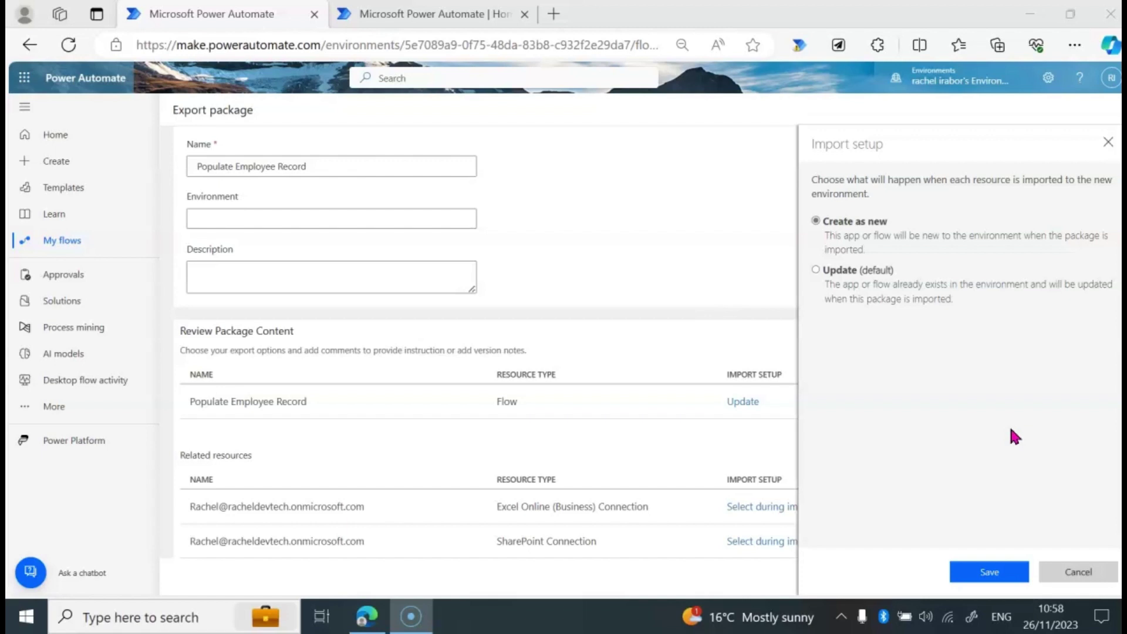
left_click(993, 570)
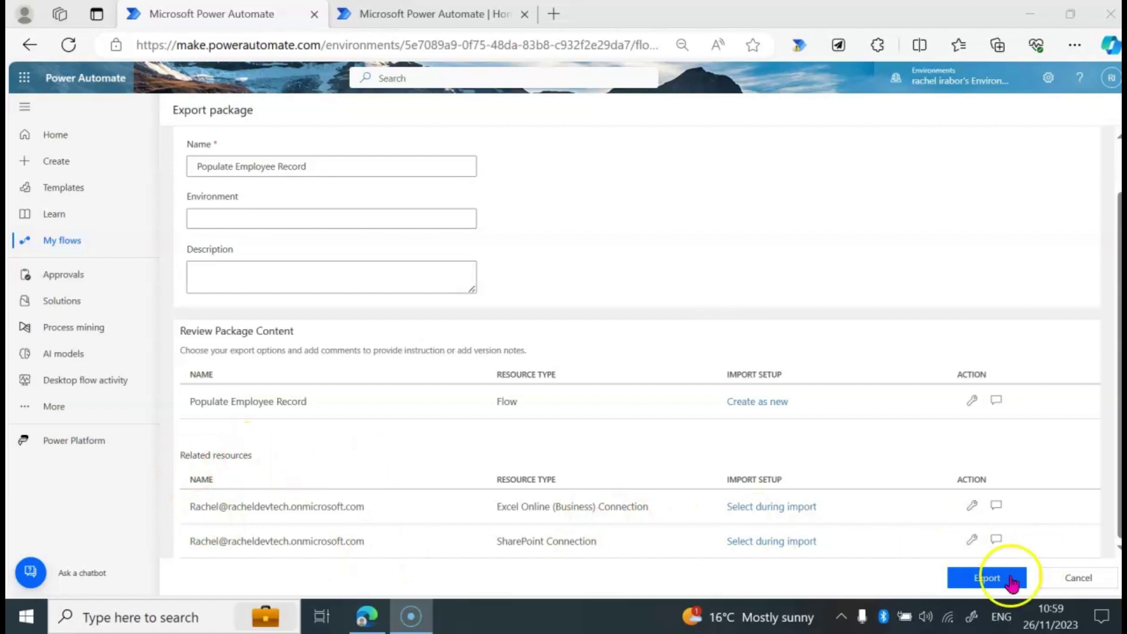
left_click(985, 580)
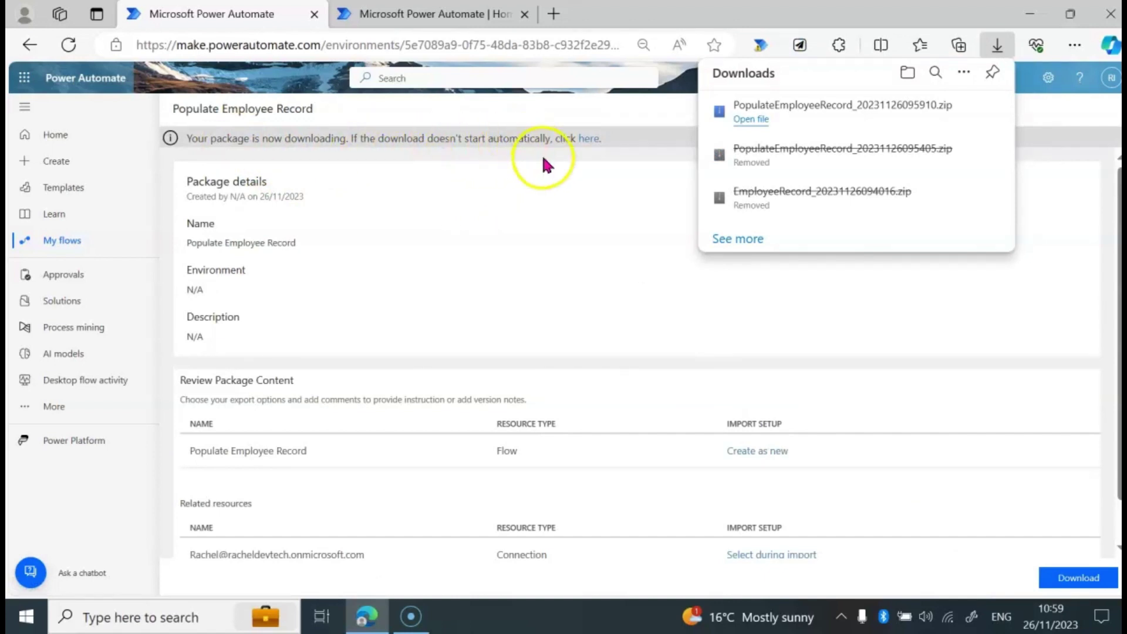
mouse_move(822, 108)
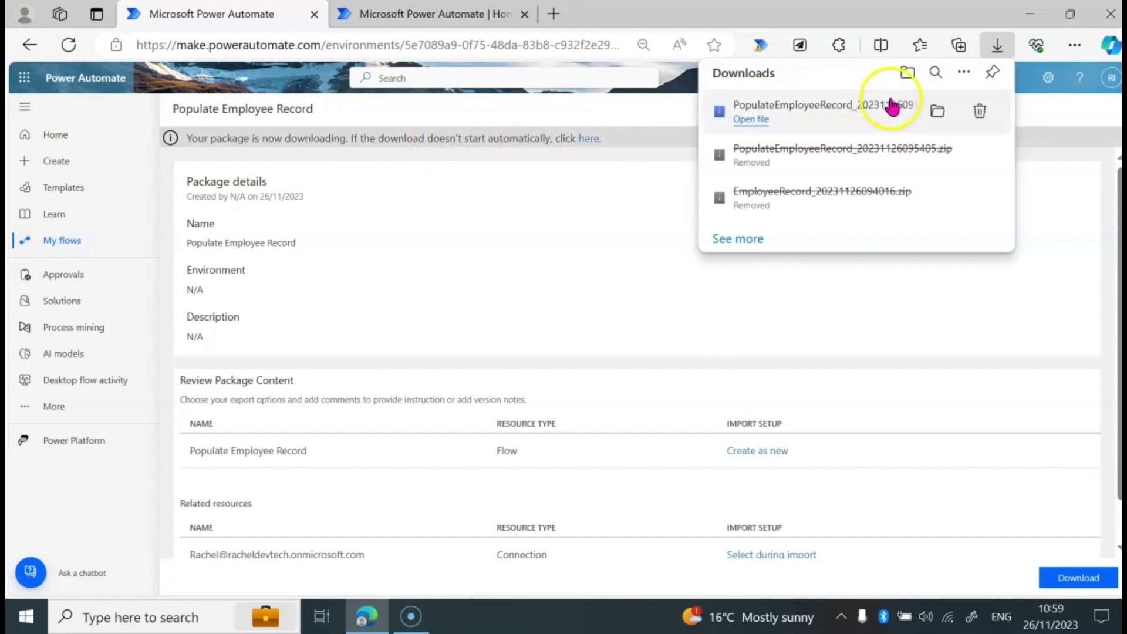
left_click(568, 207)
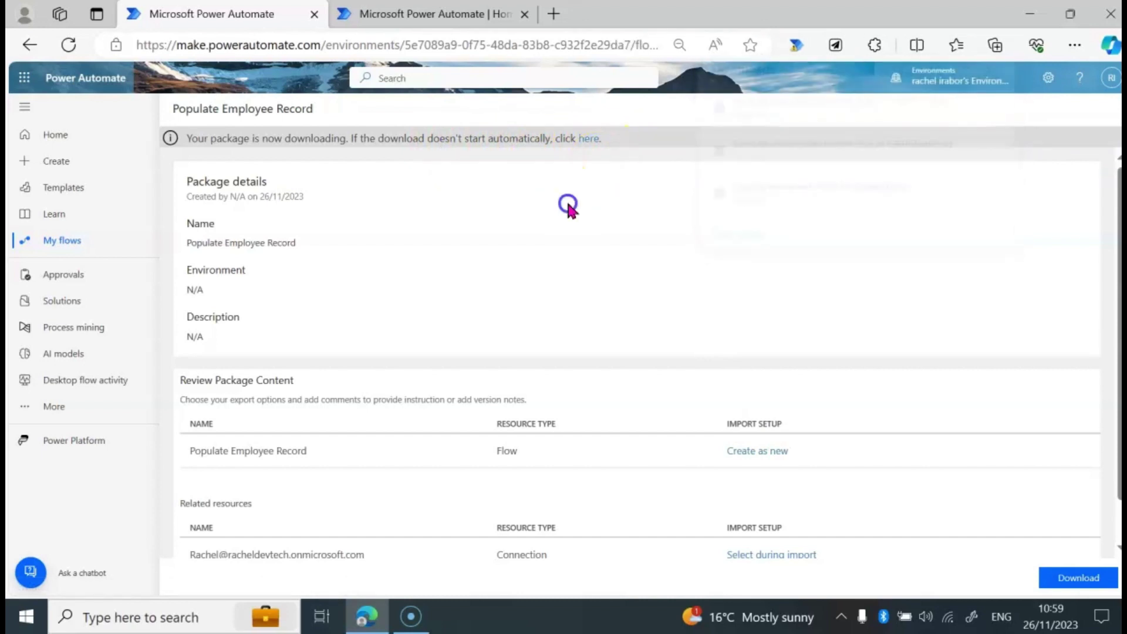
Compare the environments of the source session and the PowerUser session, and check which account is signed in to PowerUser
left_click(435, 13)
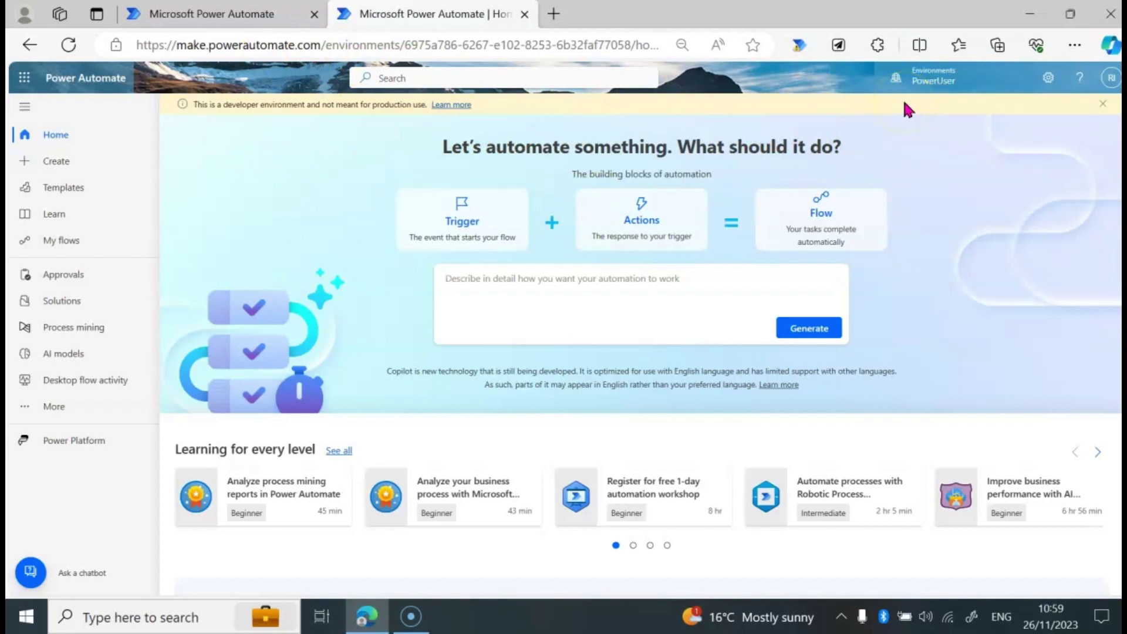
left_click(939, 179)
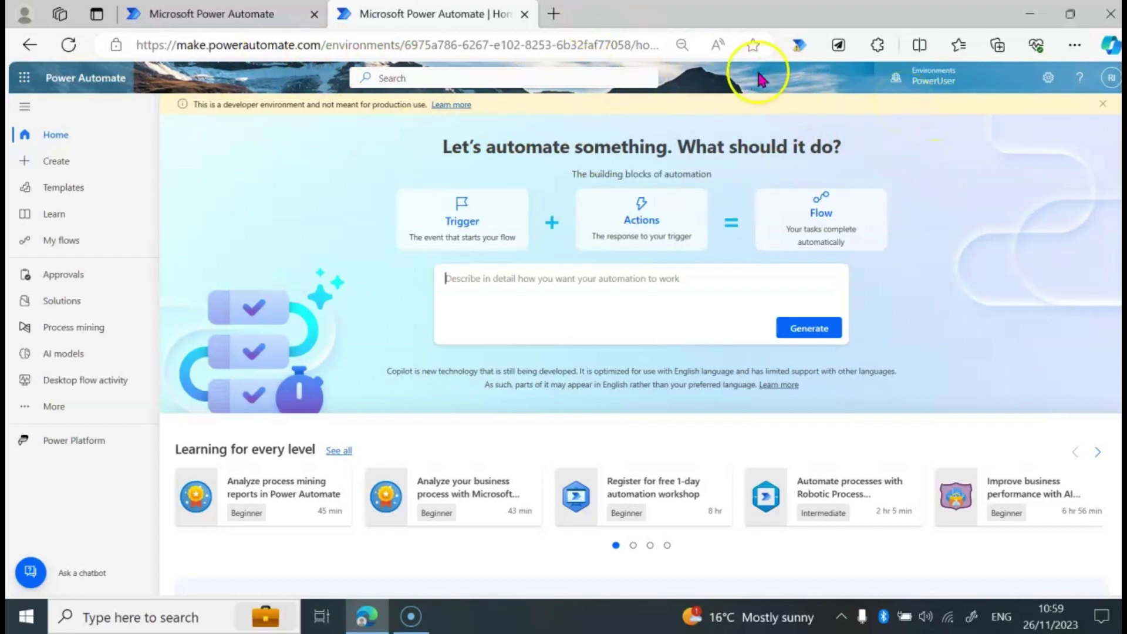
key("ctrl+shift+Tab")
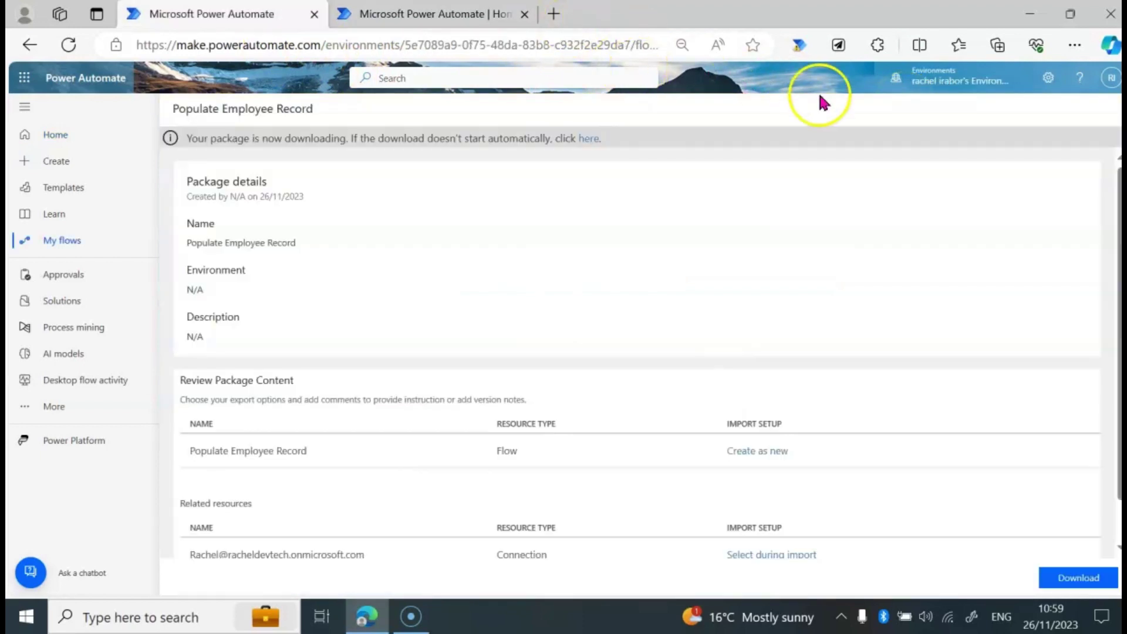
left_click(936, 82)
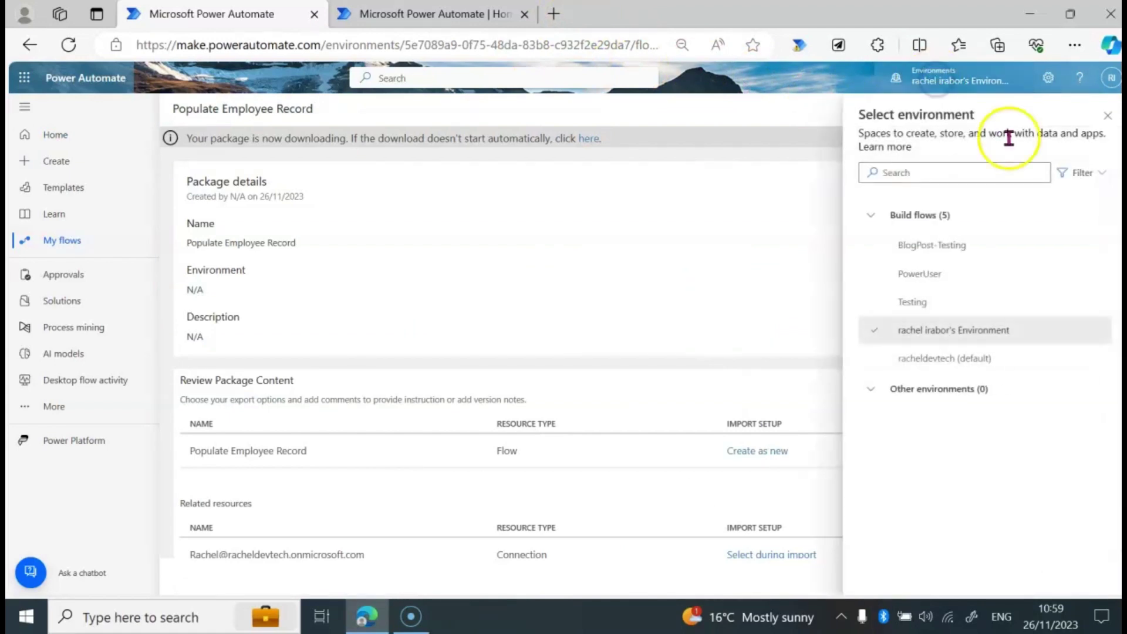
left_click(936, 330)
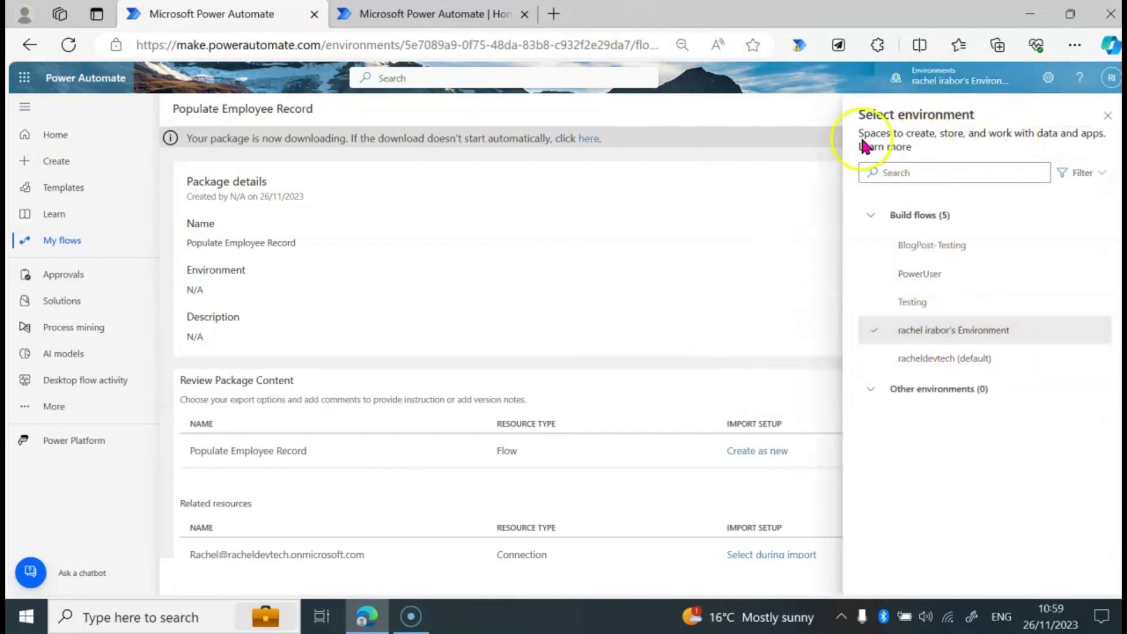
key("ctrl+Tab")
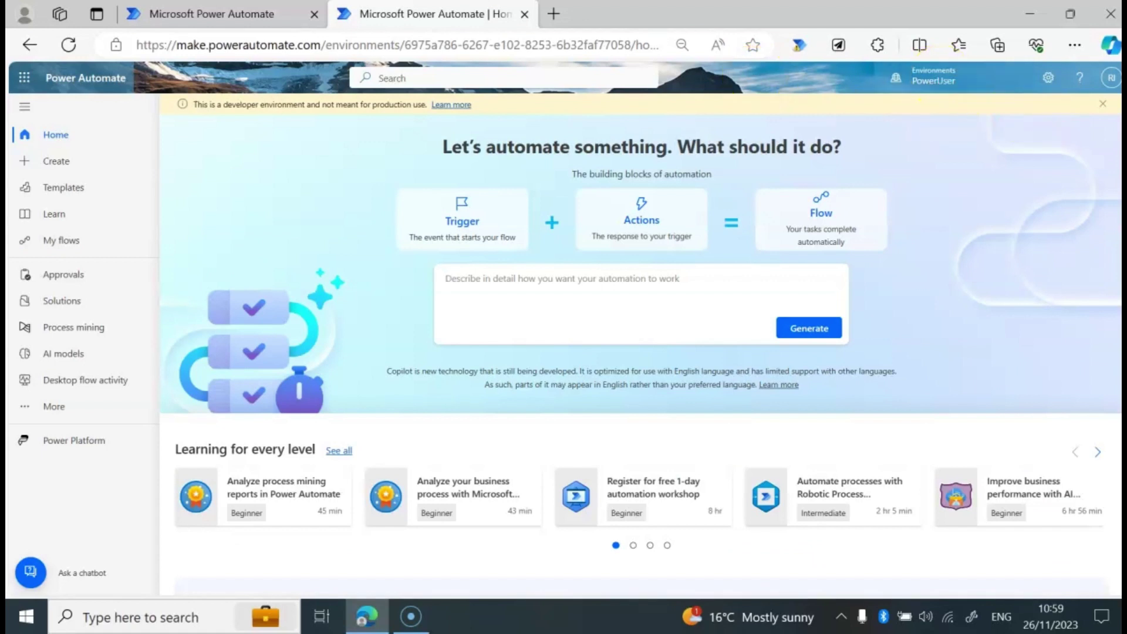
left_click(1101, 82)
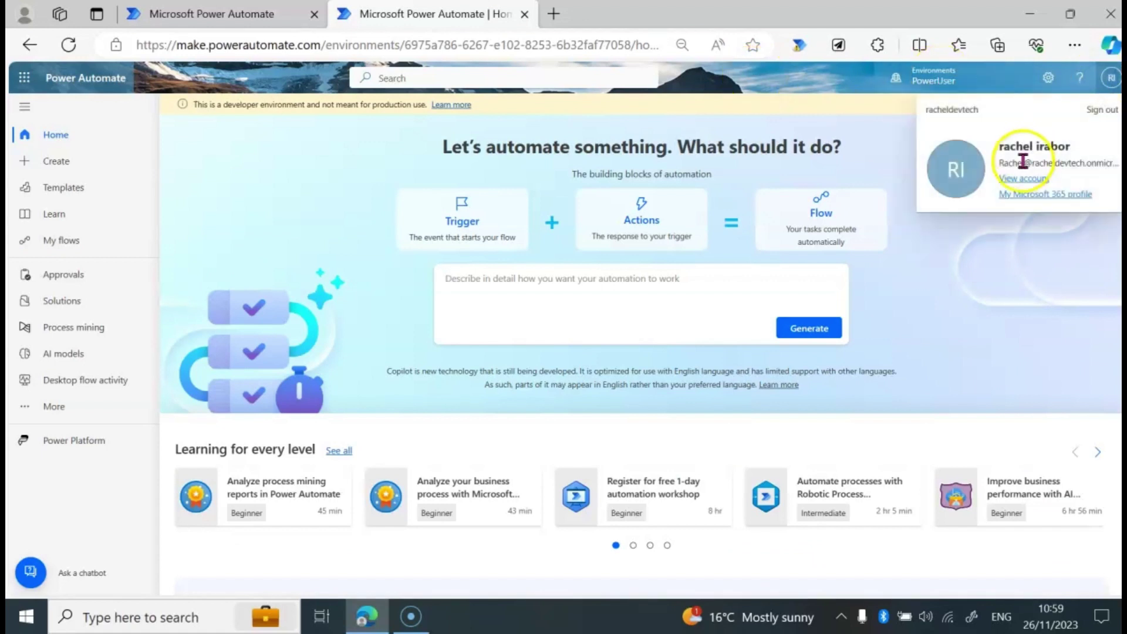
left_click(986, 261)
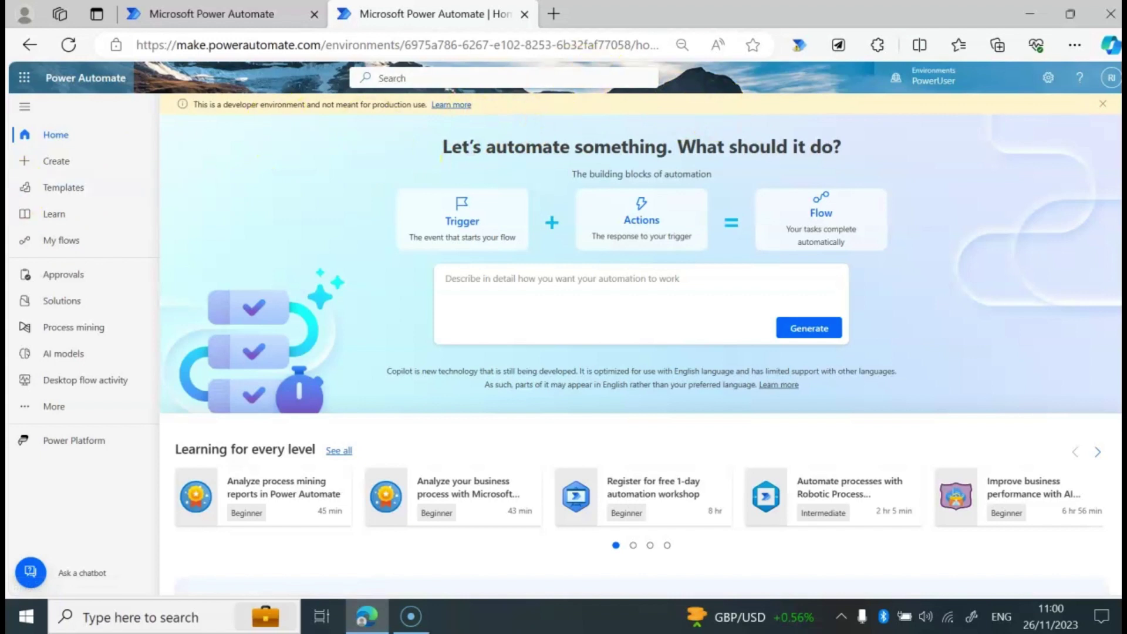
left_click(71, 247)
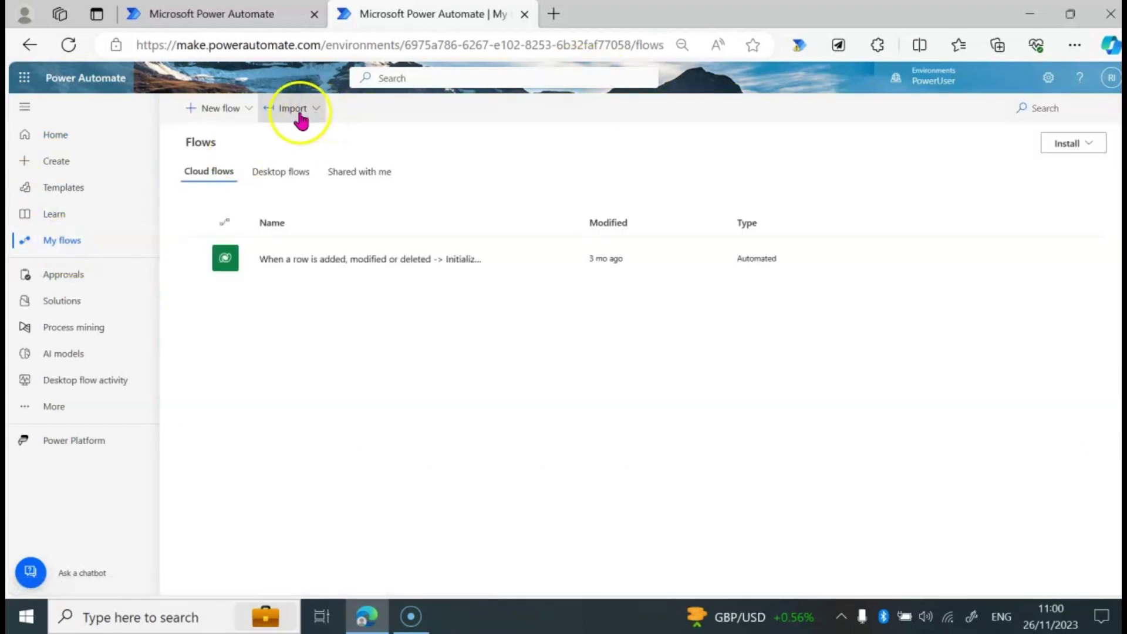
left_click(297, 110)
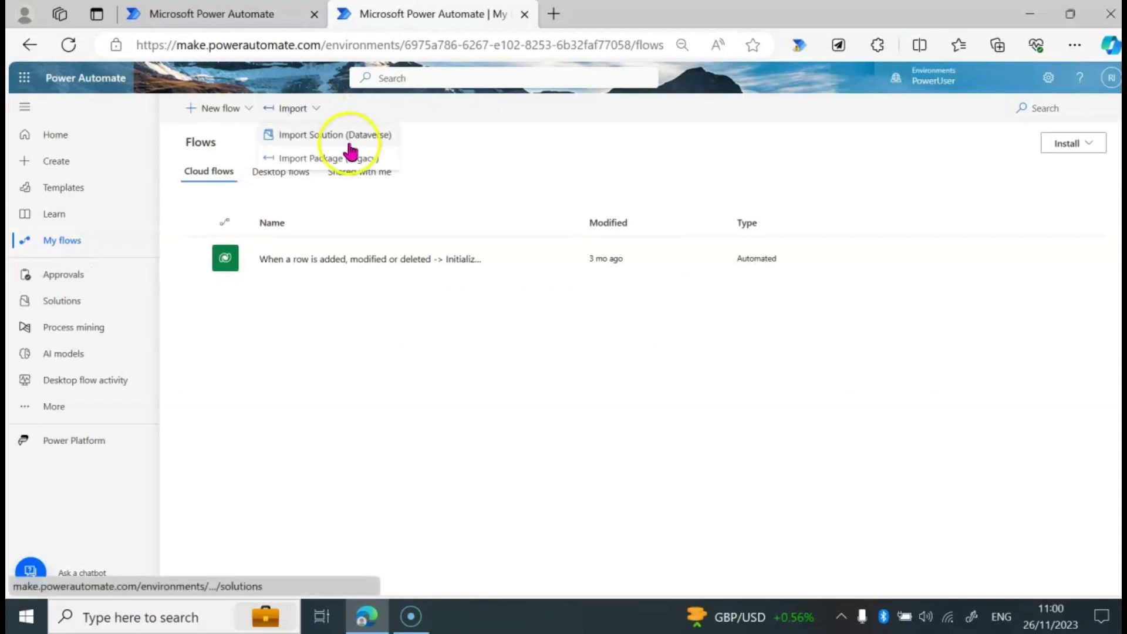
left_click(327, 157)
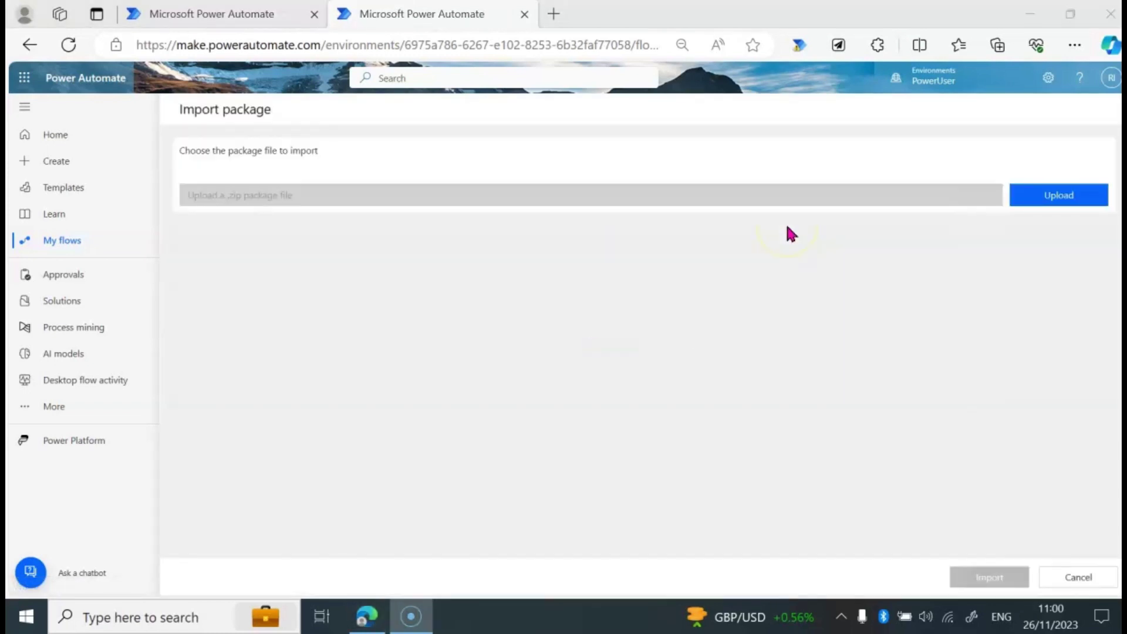
left_click(1060, 199)
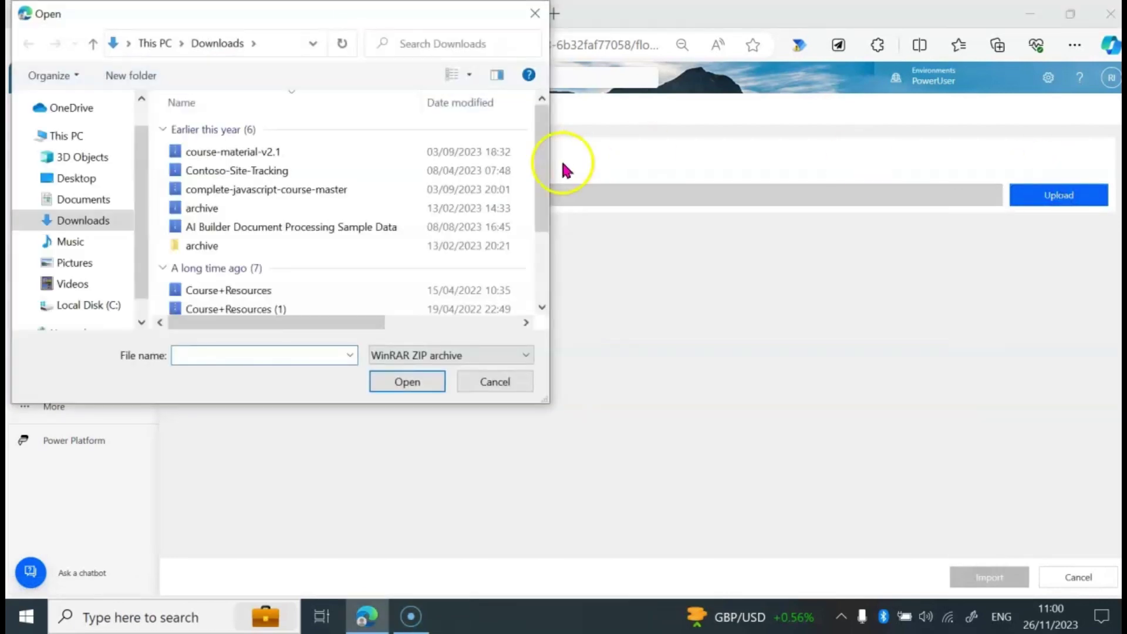
left_click(266, 152)
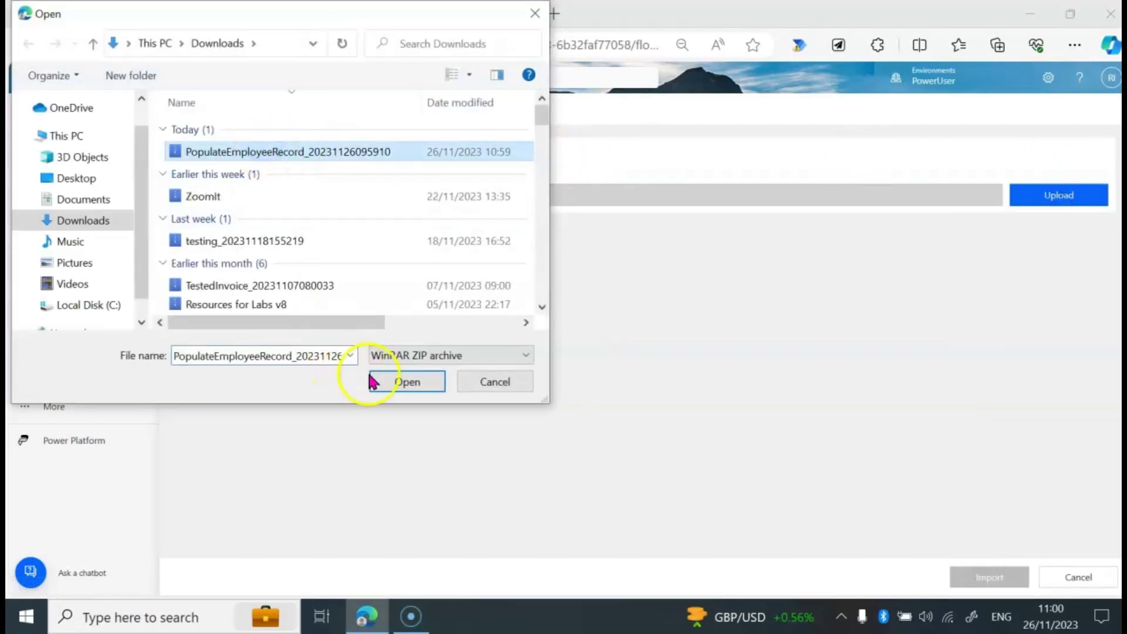
left_click(399, 382)
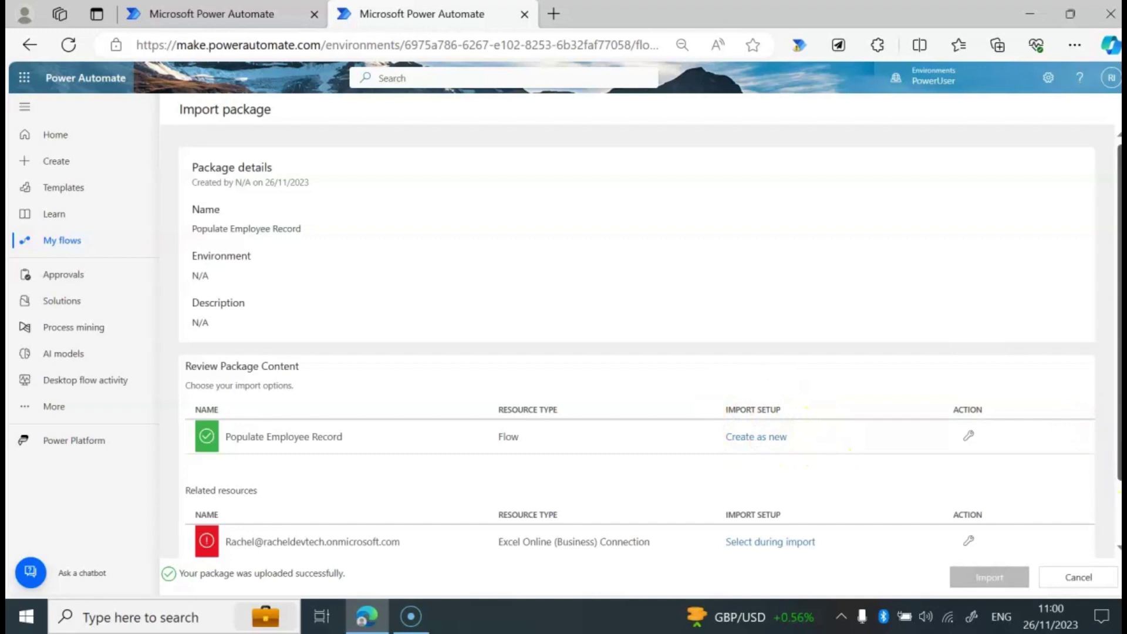
Create an Excel Online (Business) connection in the PowerUser environment from the package's Excel import setup, signing in with the work account
scroll(1115, 411, "down", 1)
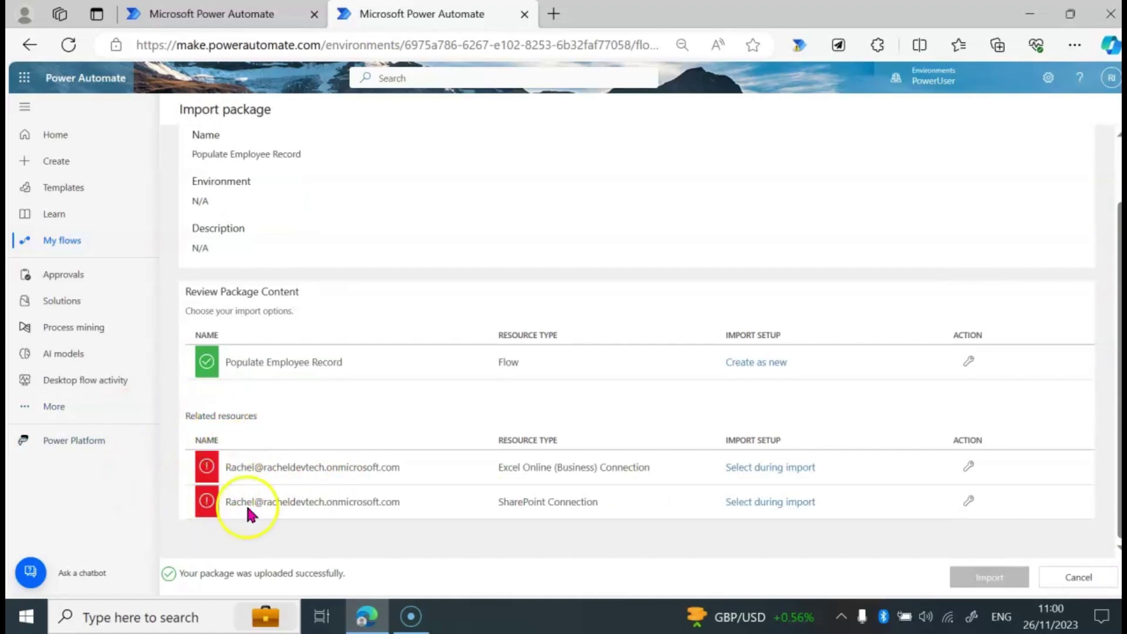
left_click(783, 469)
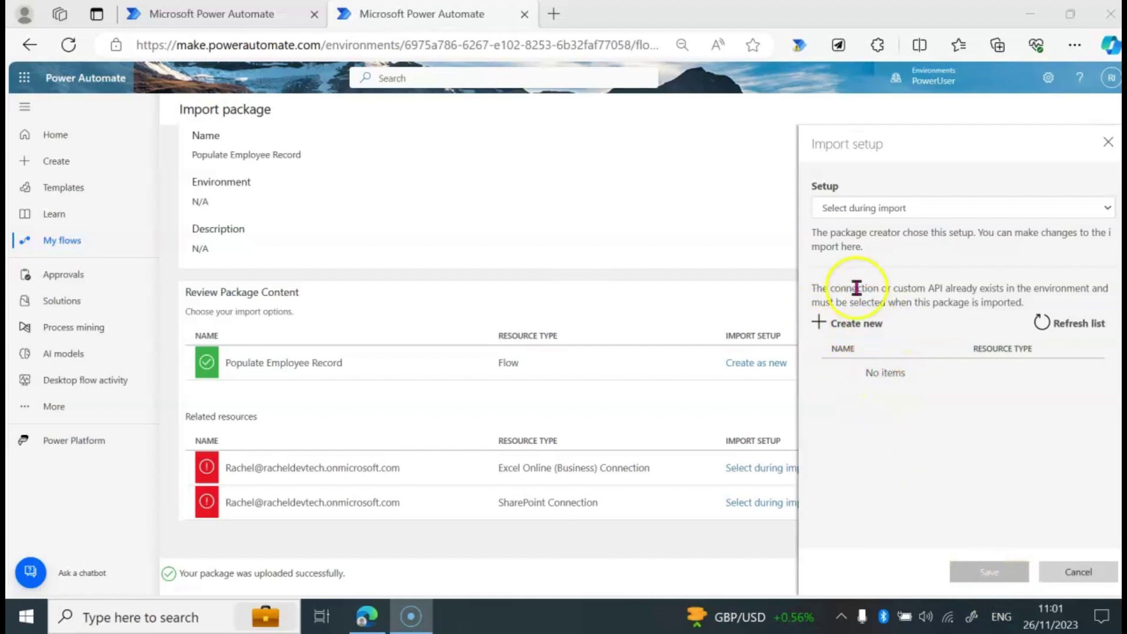
left_click(857, 323)
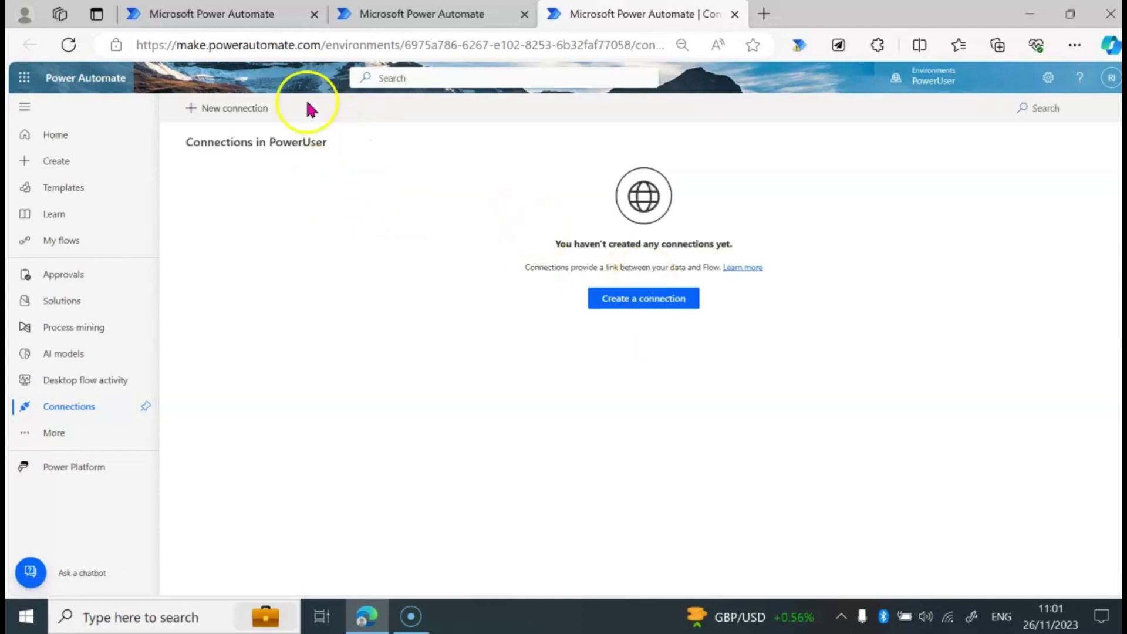
left_click(248, 110)
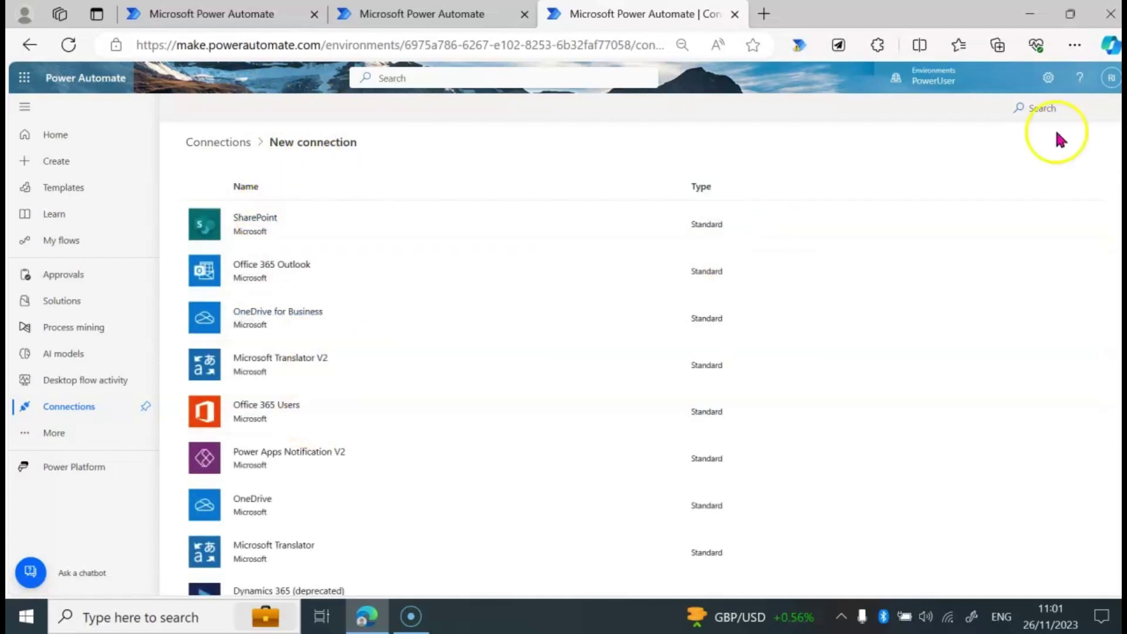
left_click(1042, 112)
type("Excel")
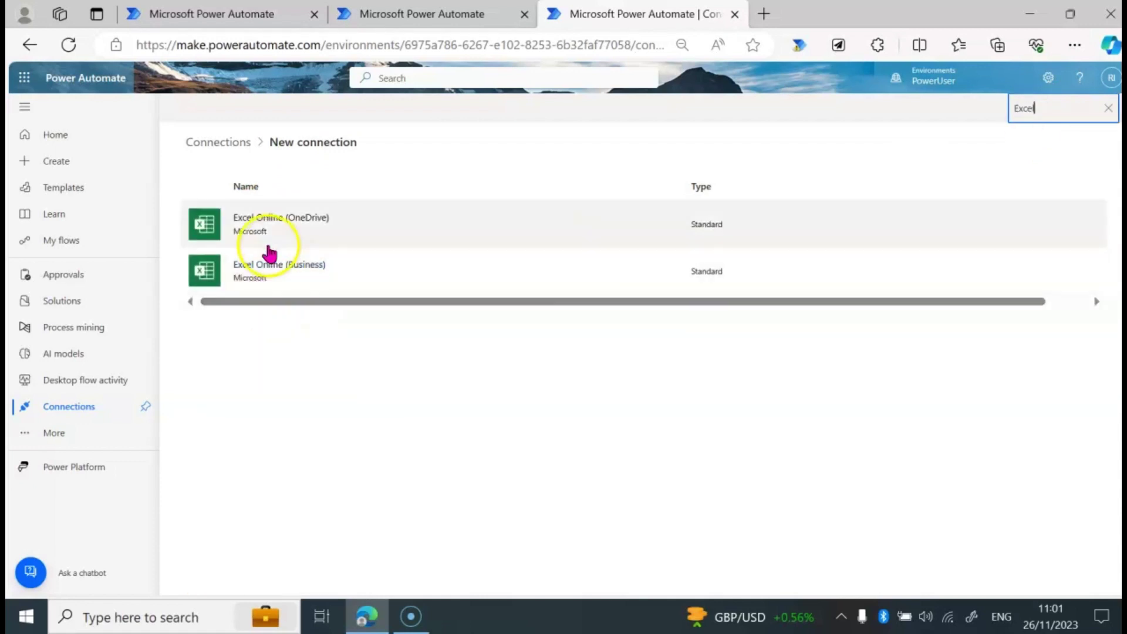
double_click(267, 264)
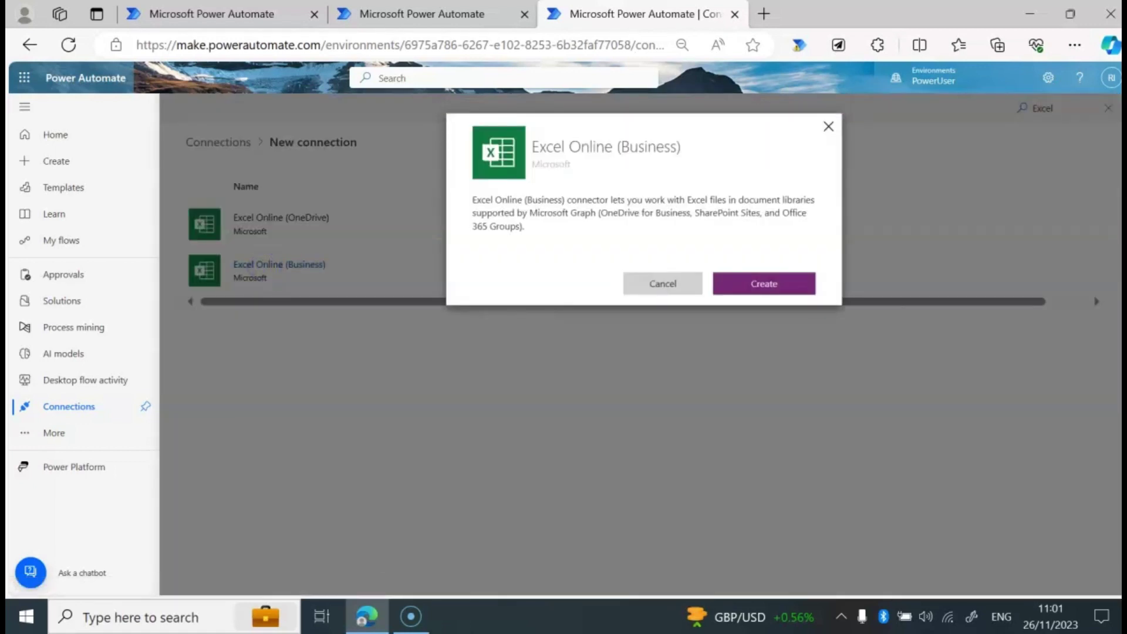
left_click(769, 280)
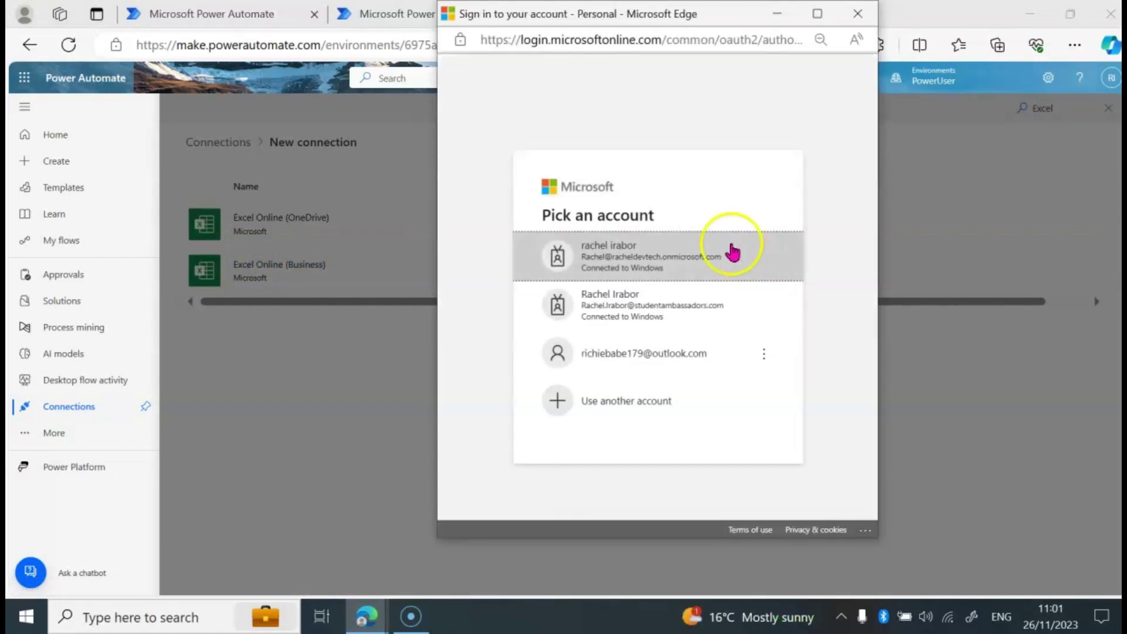
left_click(699, 266)
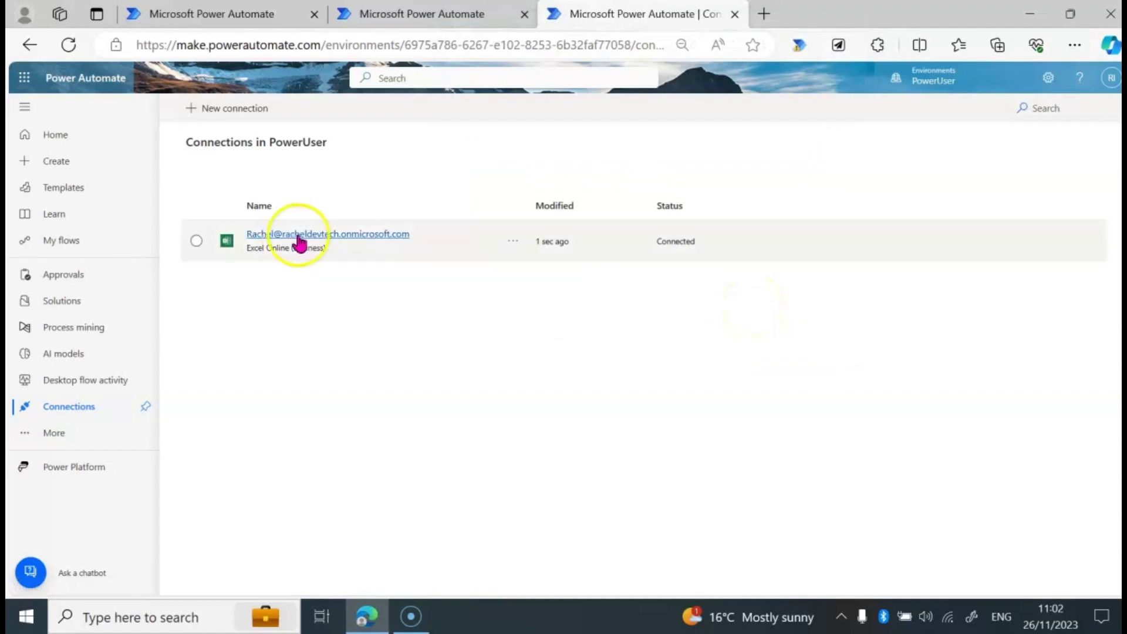
Return to the package import, assign the new connection to the Excel Online (Business) resource, and save its setup
left_click(423, 9)
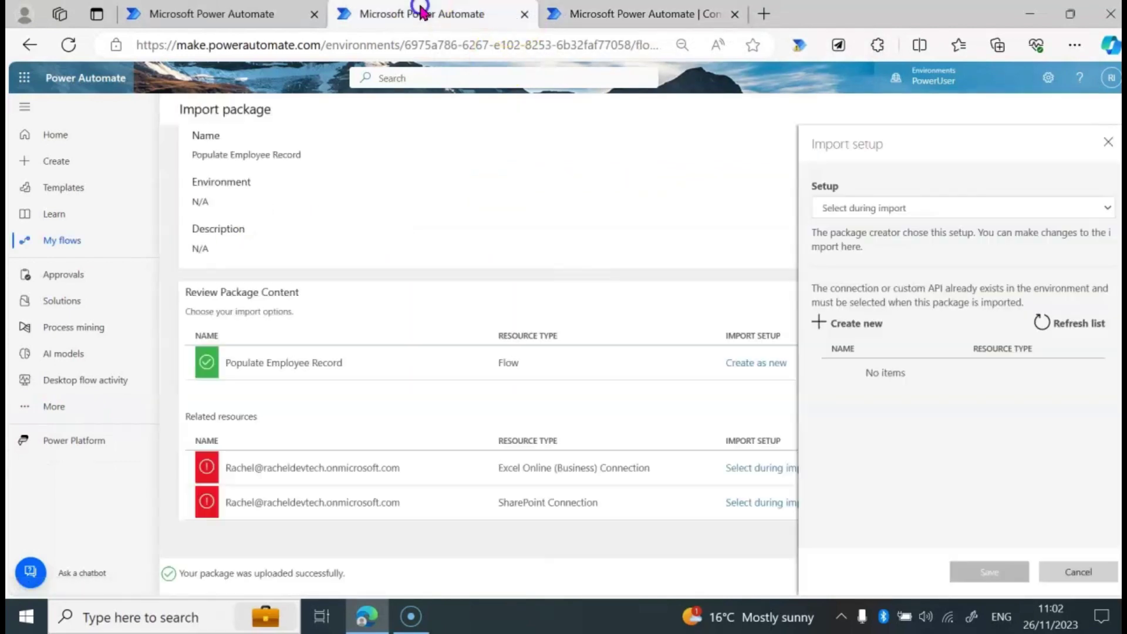
left_click(1049, 329)
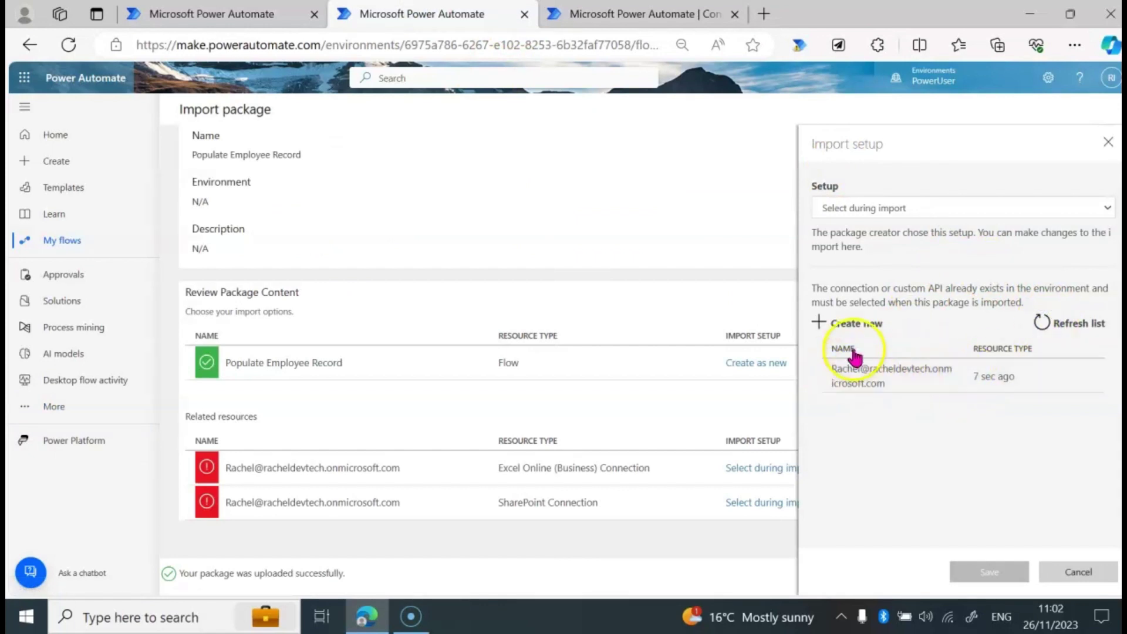
left_click(893, 376)
left_click(990, 572)
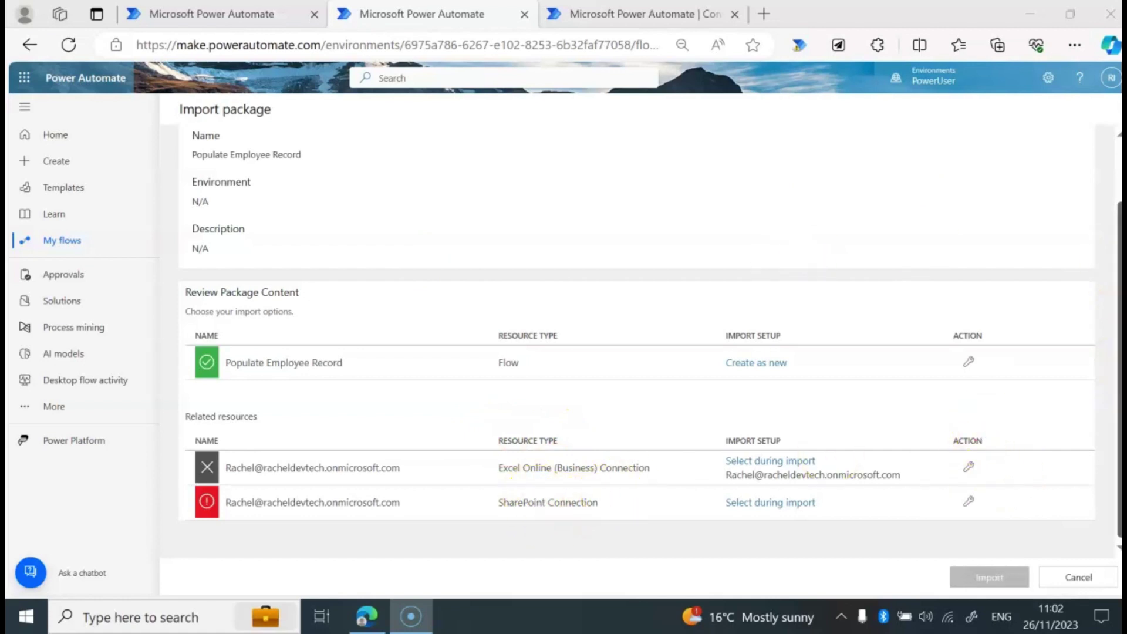
Create a SharePoint connection in PowerUser for the package's SharePoint resource, connecting directly through cloud services with the work account
left_click(739, 504)
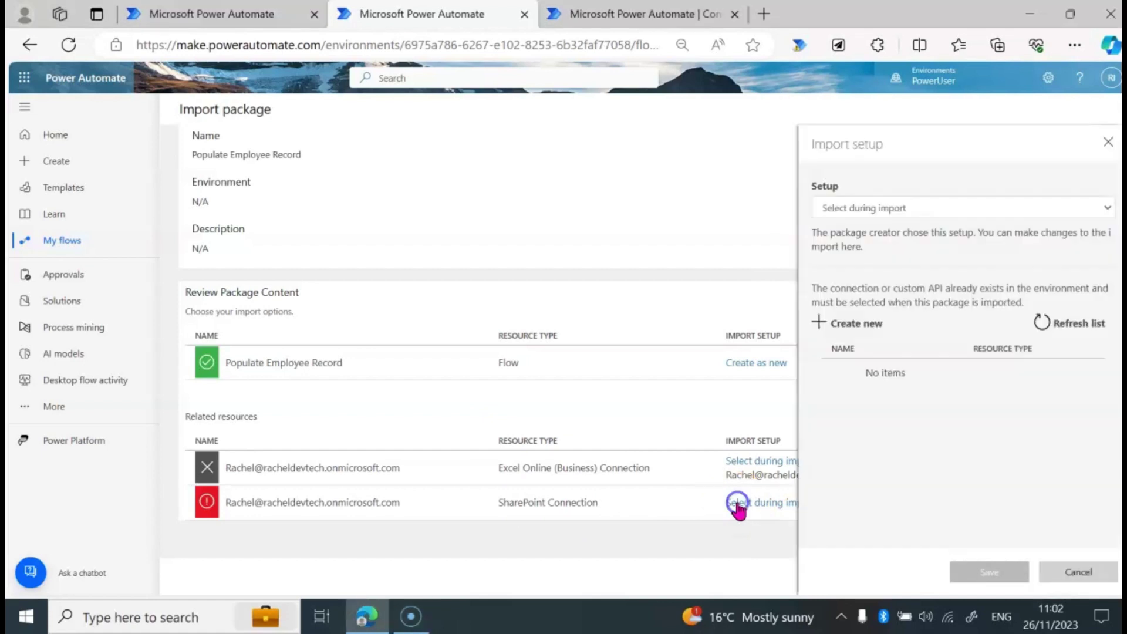
left_click(874, 329)
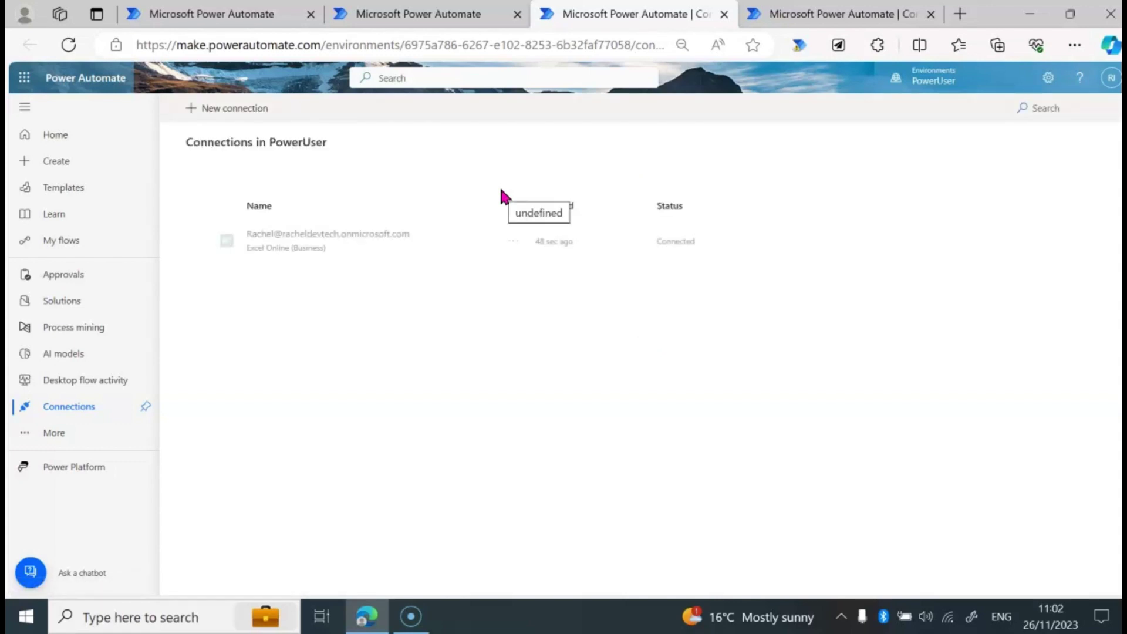
left_click(328, 239)
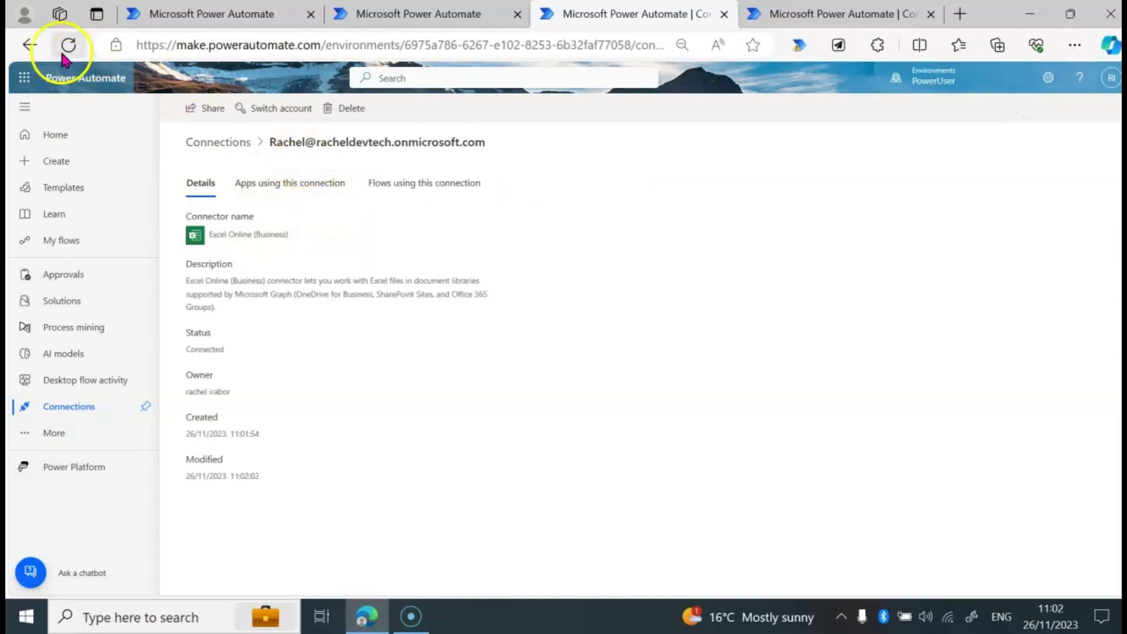
left_click(34, 46)
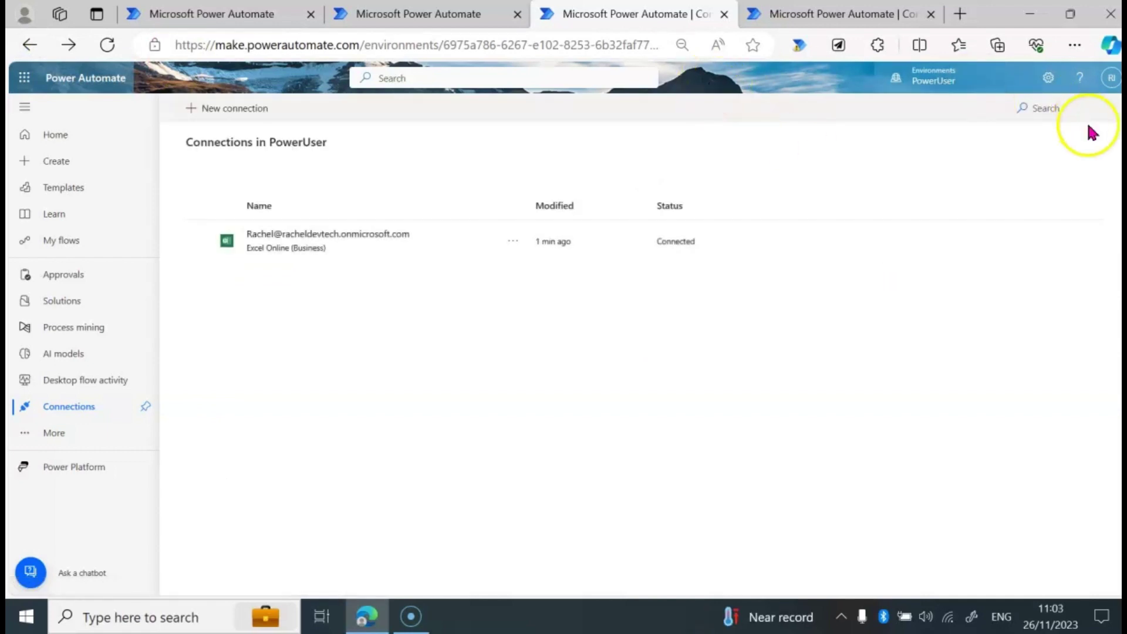
left_click(1059, 113)
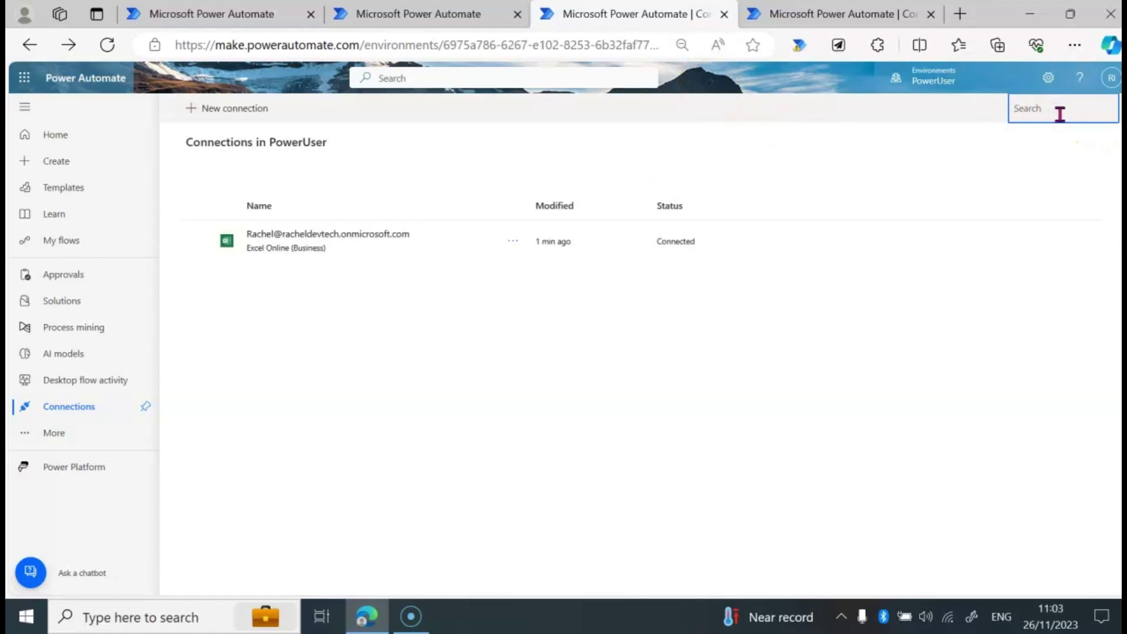
left_click(244, 110)
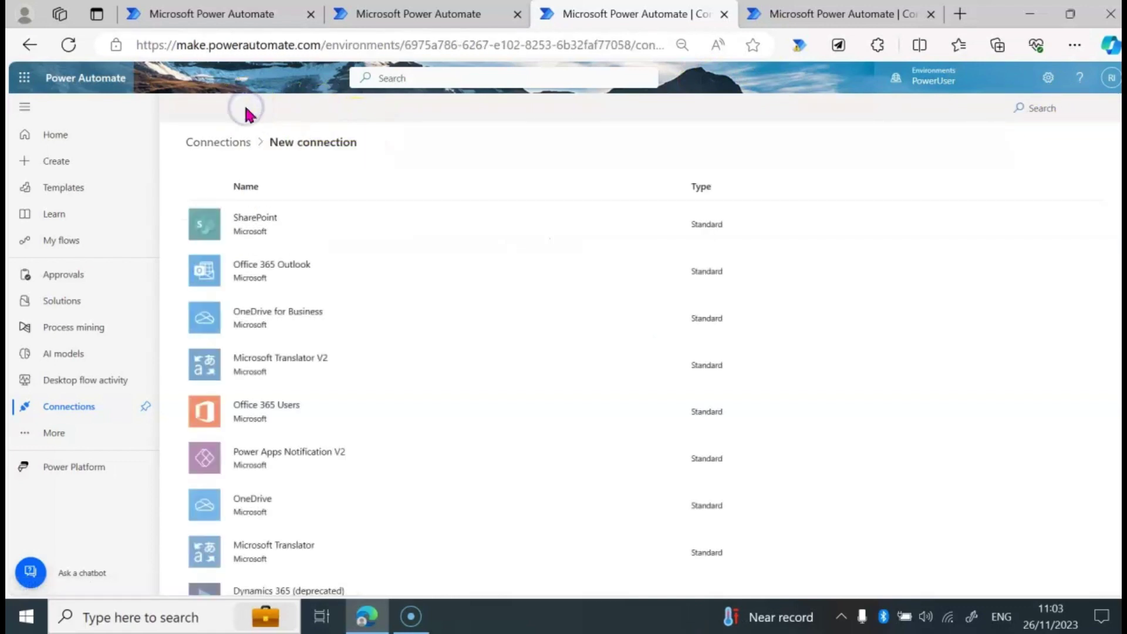
left_click(295, 235)
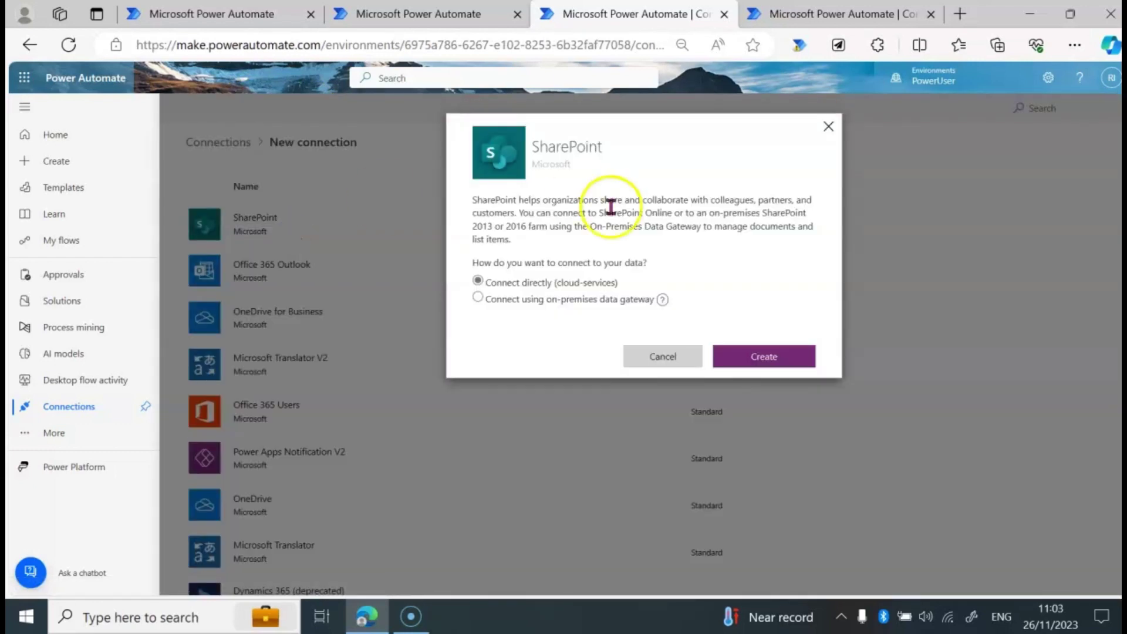
left_click(738, 355)
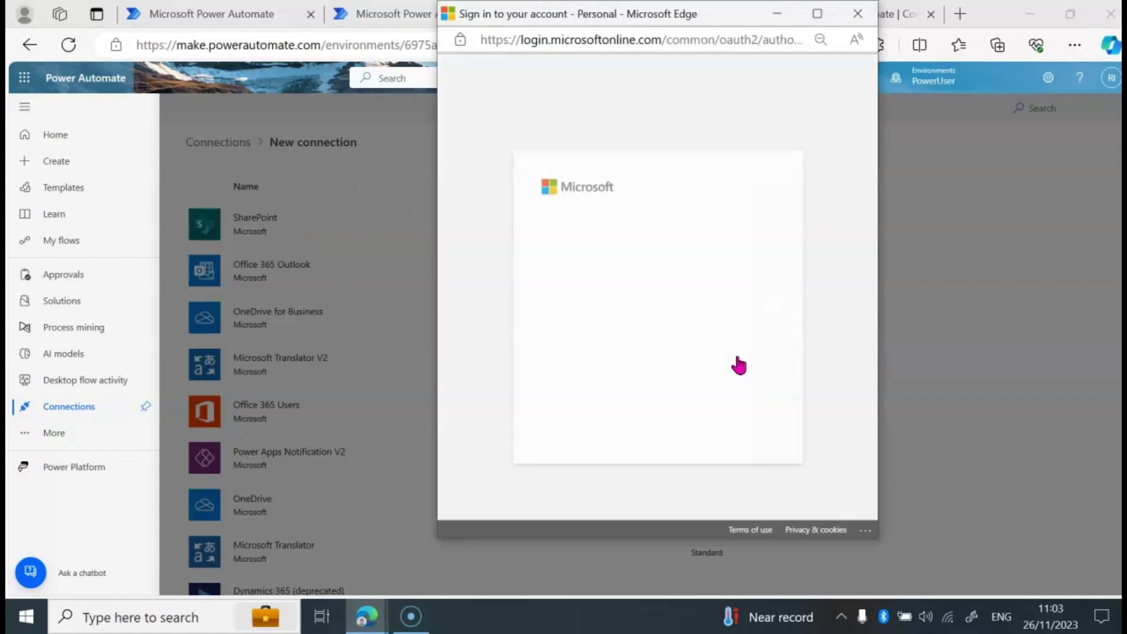
left_click(626, 273)
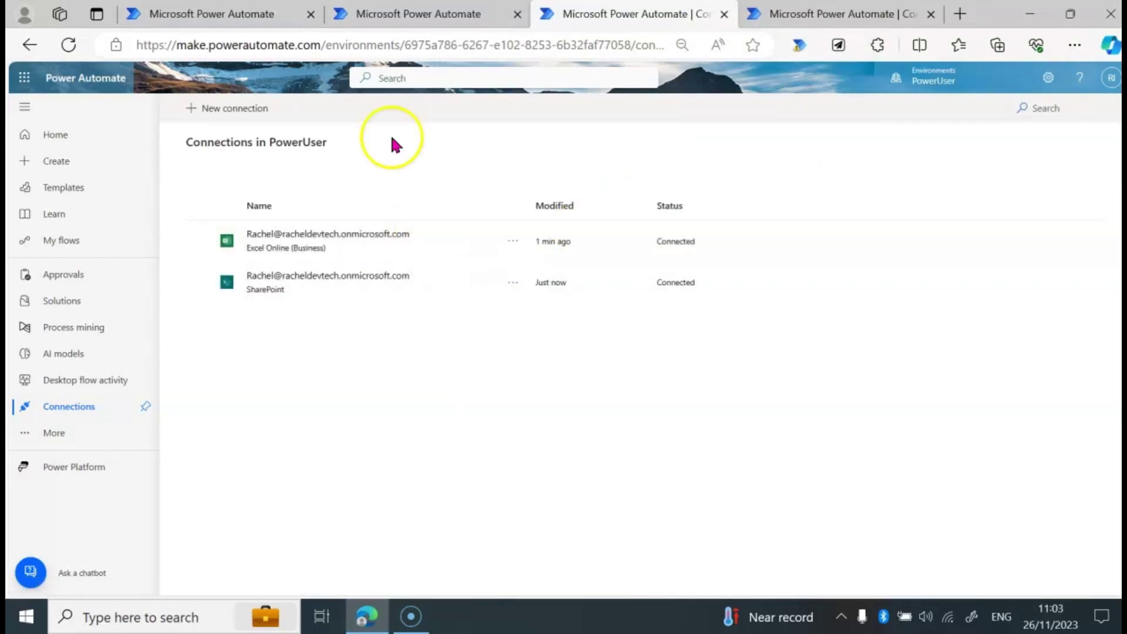
Assign the new SharePoint connection to the package's SharePoint resource, save its setup, and import the package
left_click(418, 14)
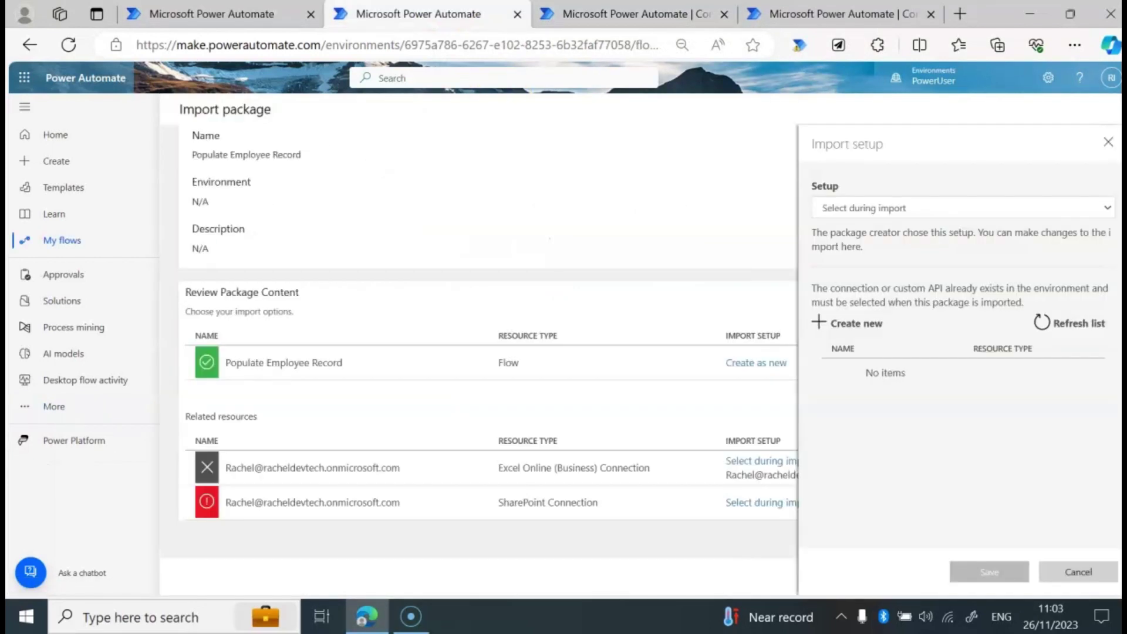
left_click(1041, 323)
left_click(918, 385)
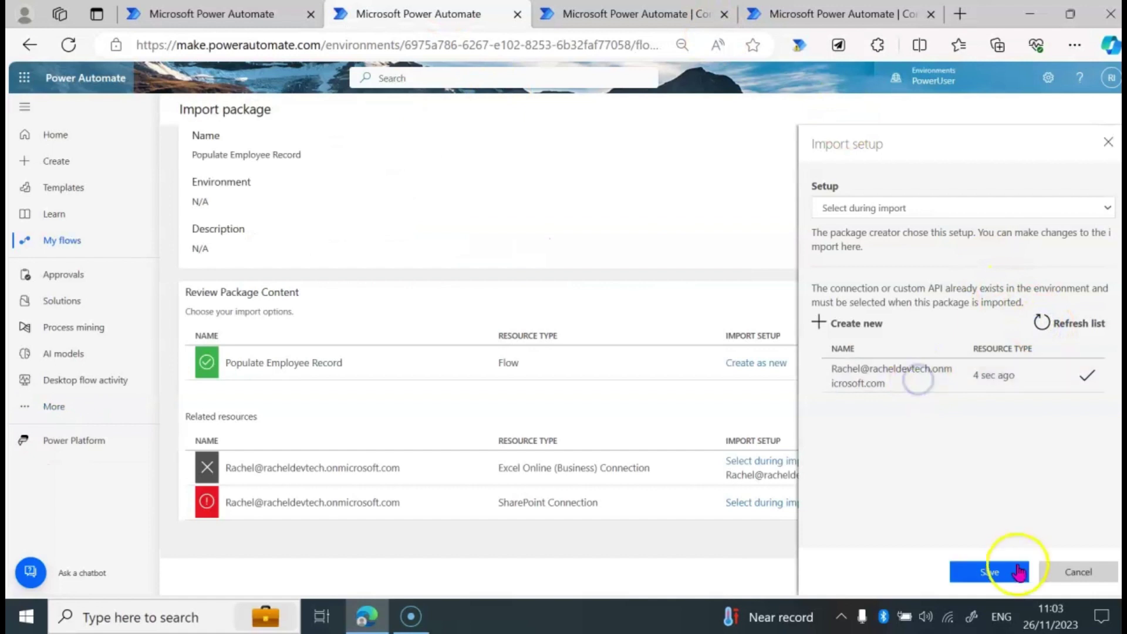
left_click(988, 572)
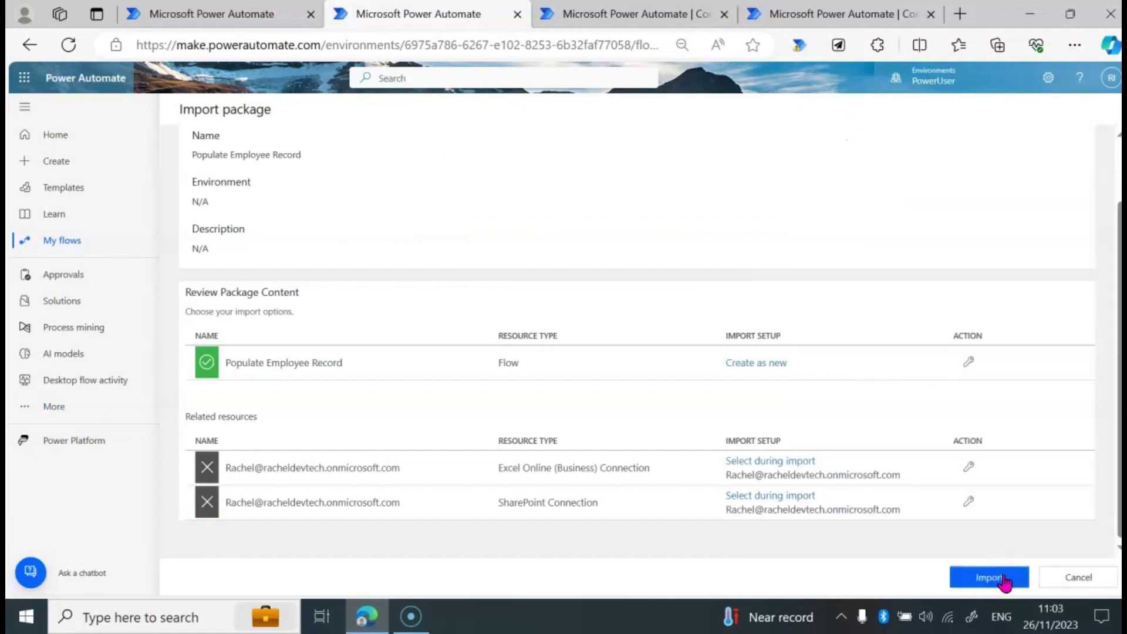
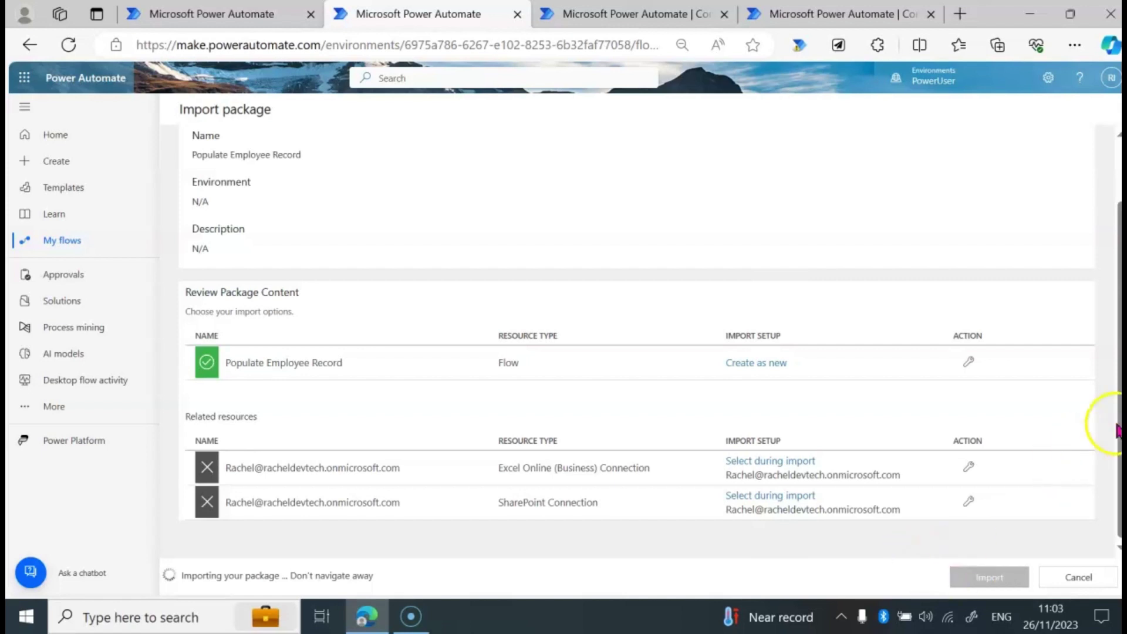
Try to save the Populate Employee Record import as a new flow and examine the details on the page that opens
left_click_drag(1117, 431, 1117, 289)
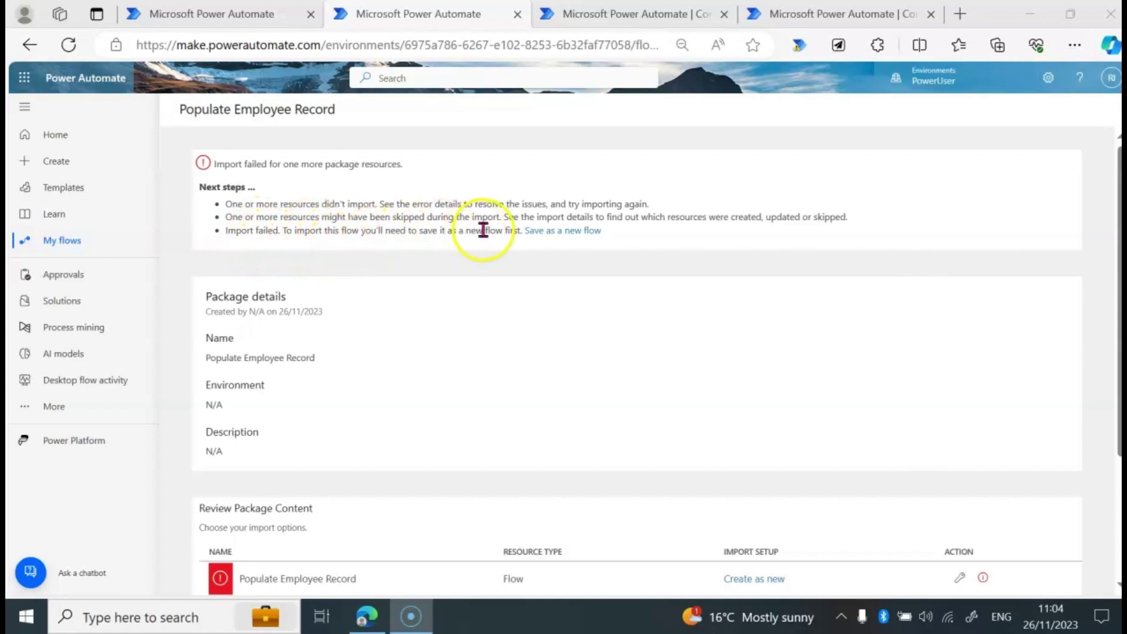
left_click(550, 232)
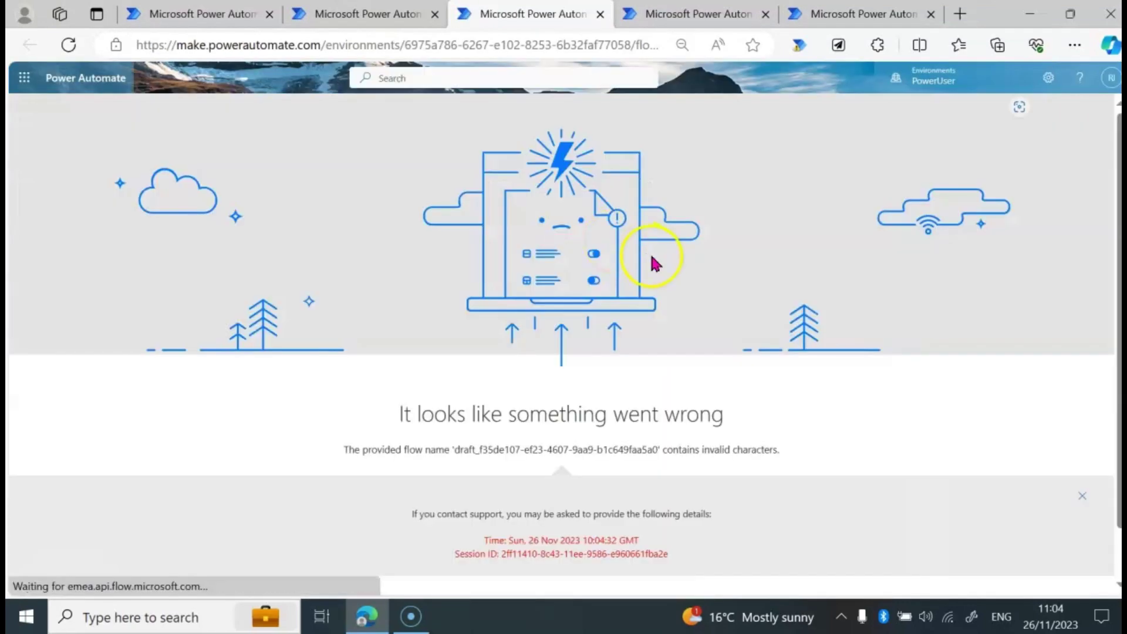
left_click_drag(1118, 345, 1118, 426)
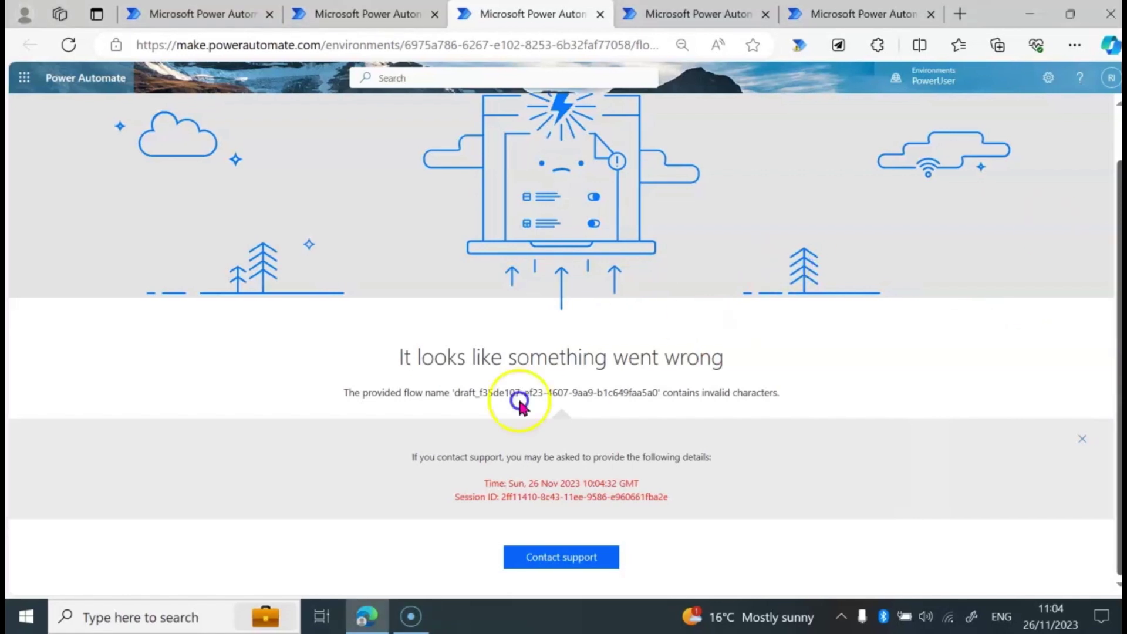
left_click(565, 437)
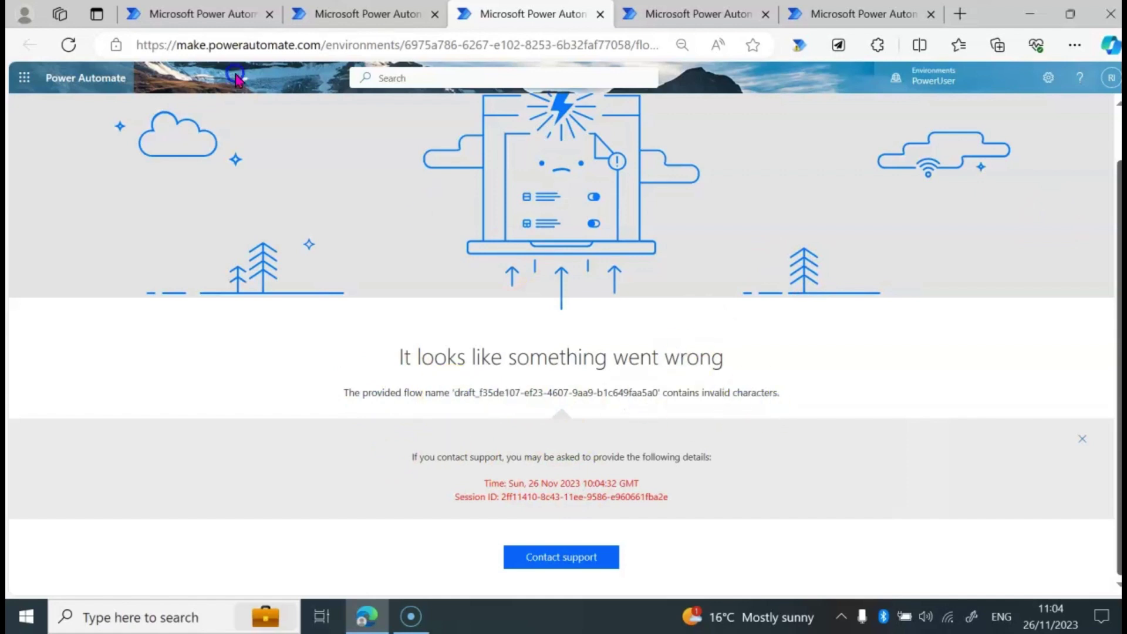
Switch to the source environment's session and open the Populate Employee Record flow for editing
left_click(221, 13)
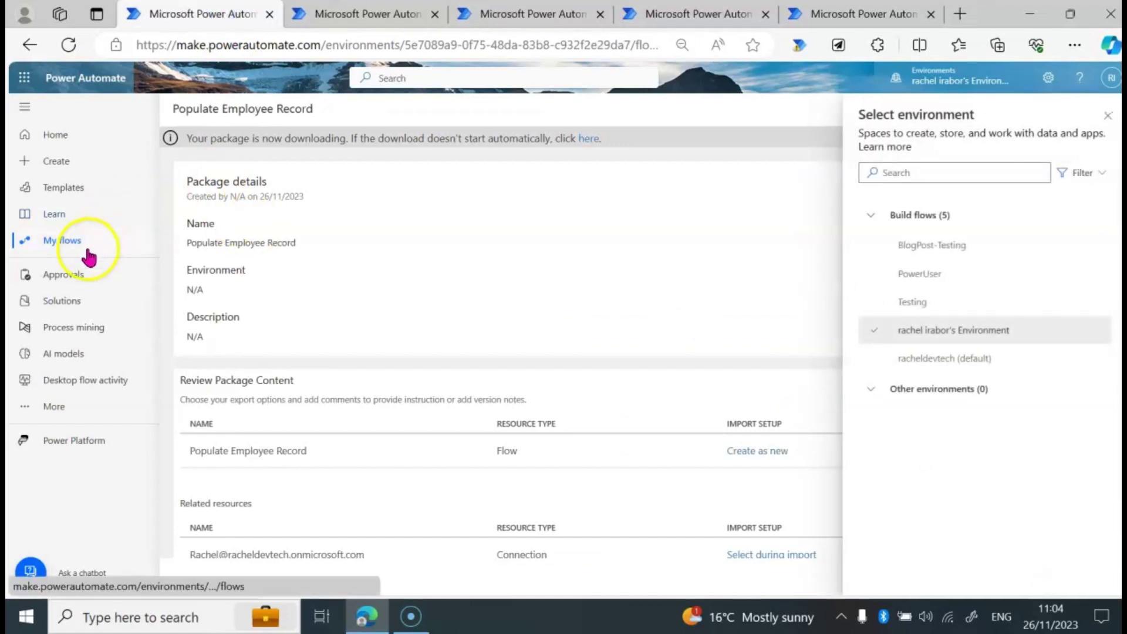
left_click(88, 252)
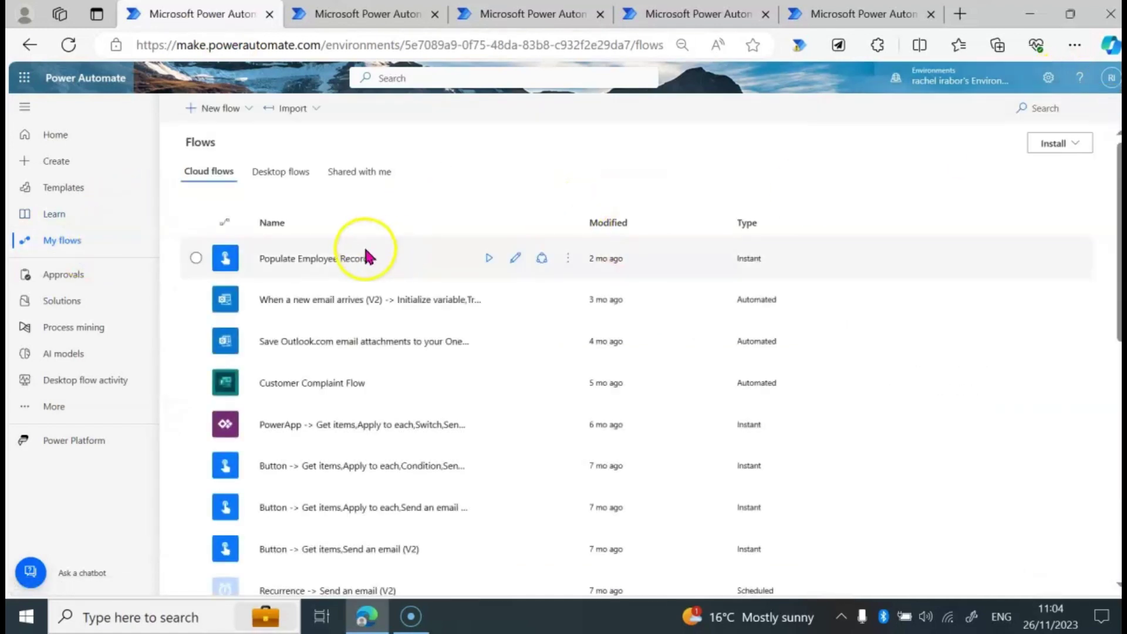
left_click(362, 256)
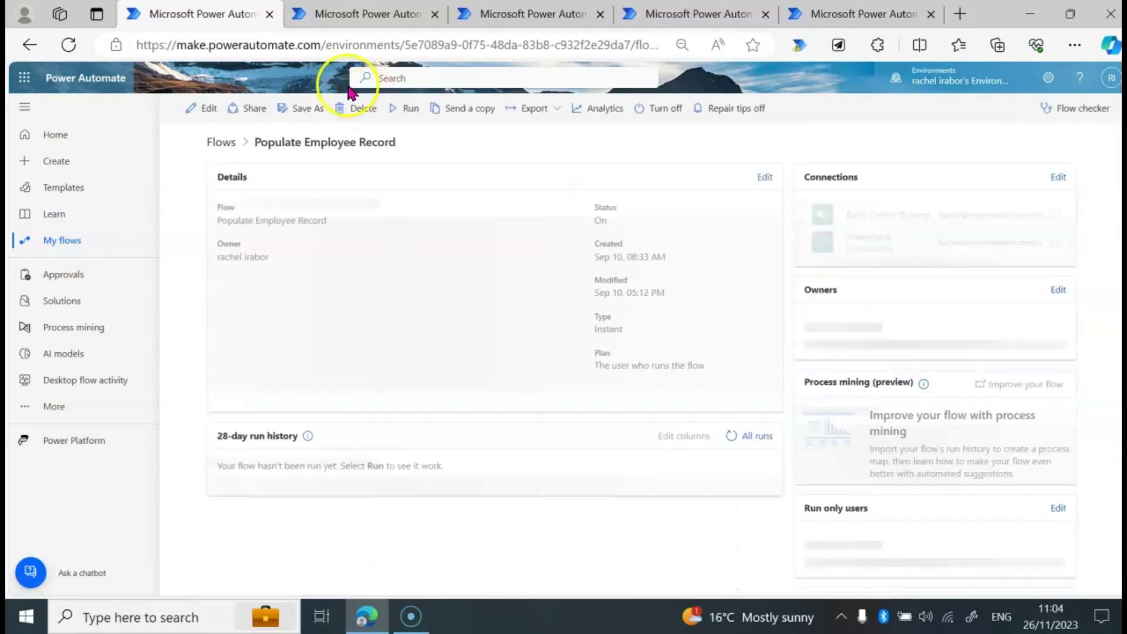
left_click(199, 109)
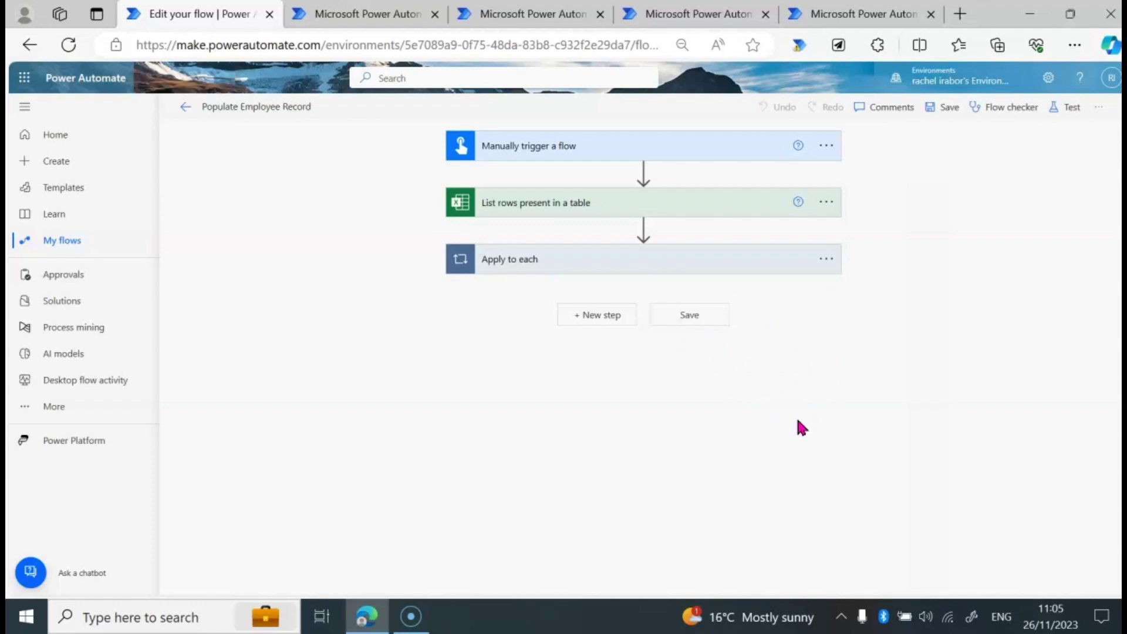
Expand the manual trigger and the List rows present in a table action, including its advanced options, to examine their settings
left_click(520, 207)
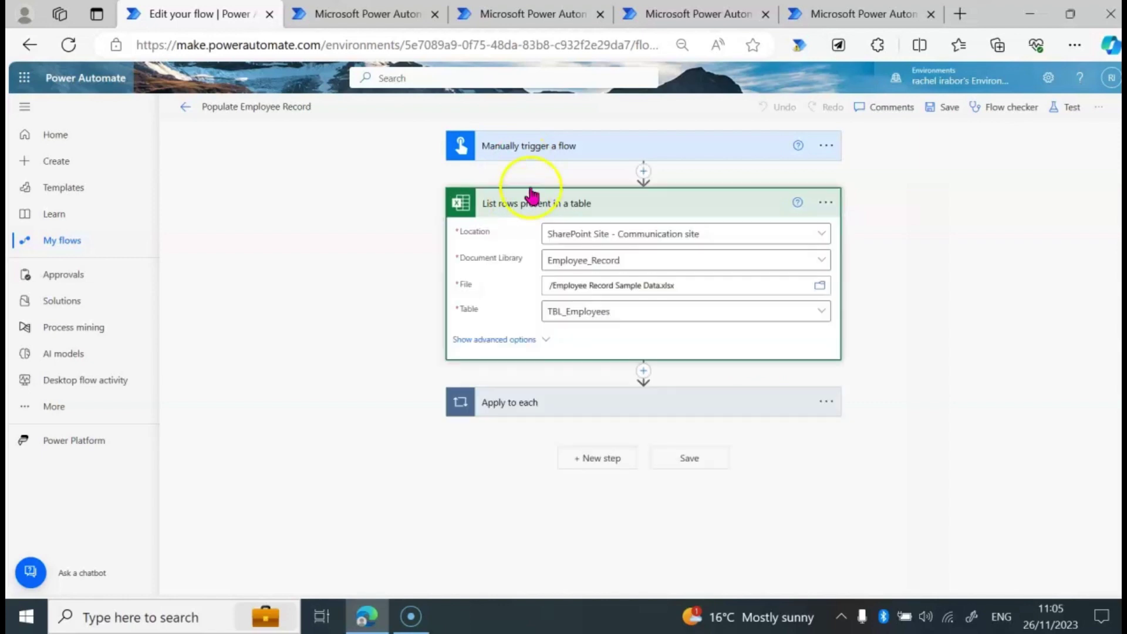
left_click(535, 147)
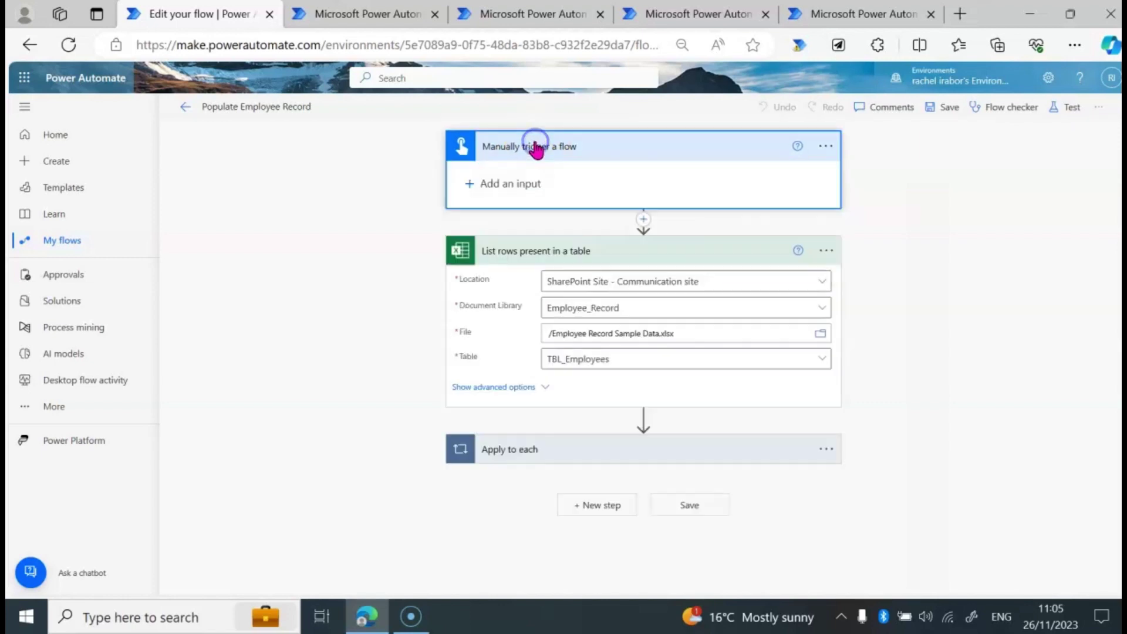
left_click(479, 386)
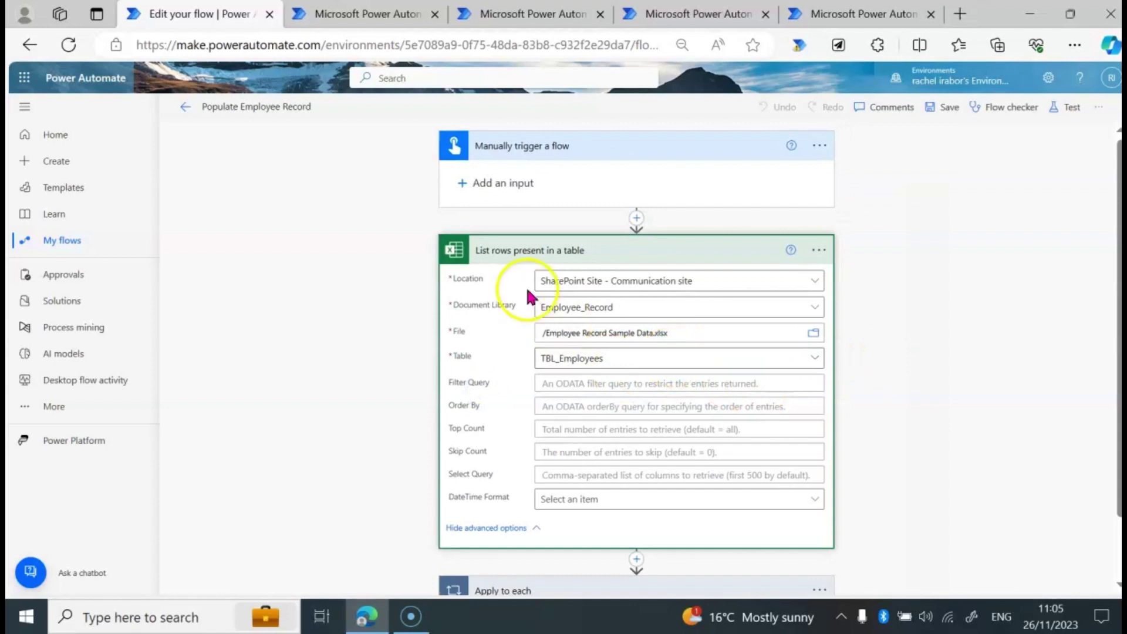
Expand the Apply to each loop and its Create item action to examine the SharePoint list field mappings
left_click(527, 253)
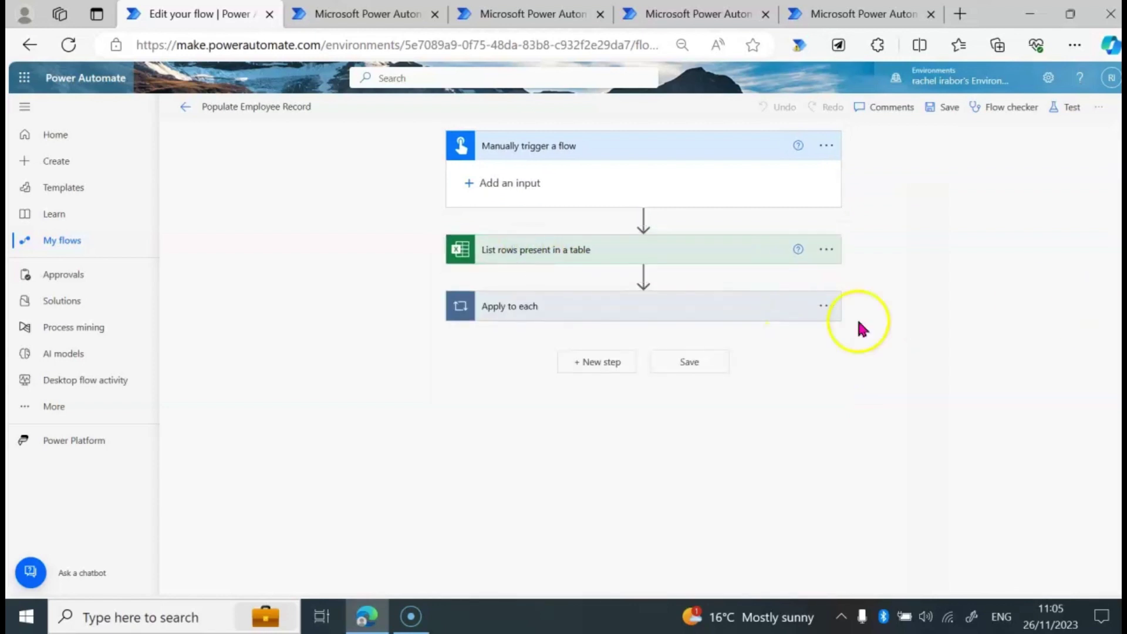
left_click(720, 325)
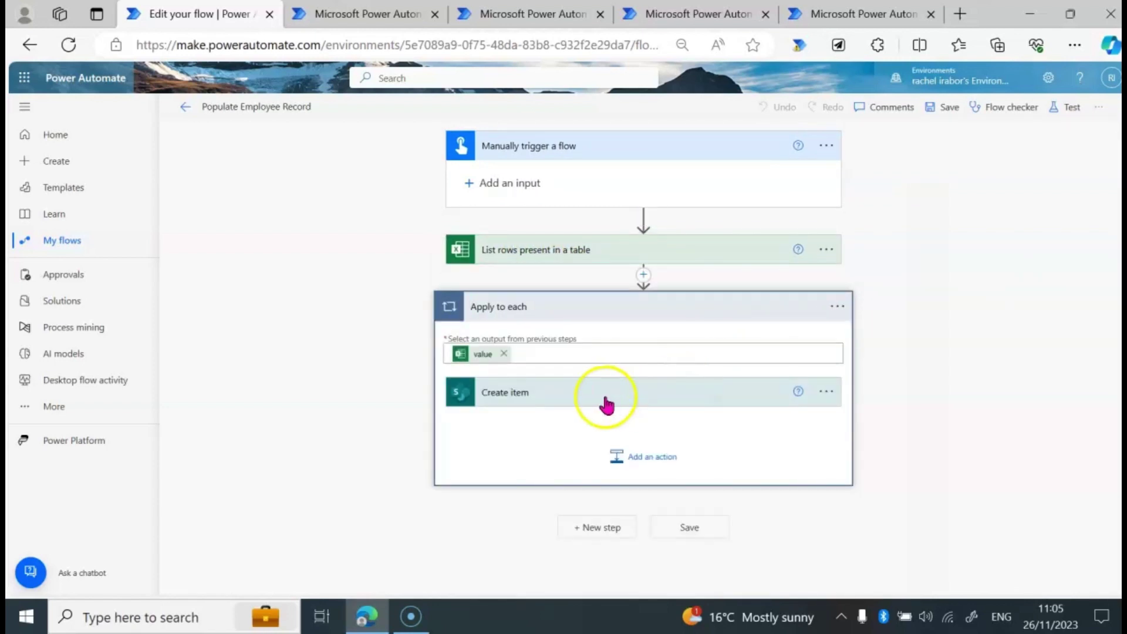
left_click(605, 400)
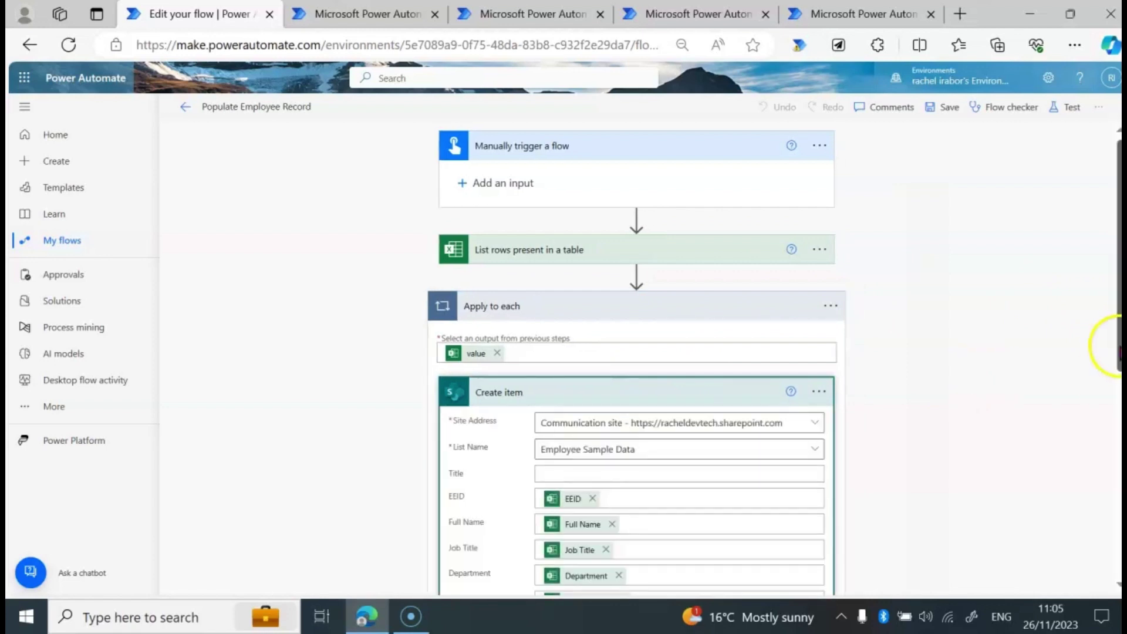
left_click_drag(1114, 347, 1102, 551)
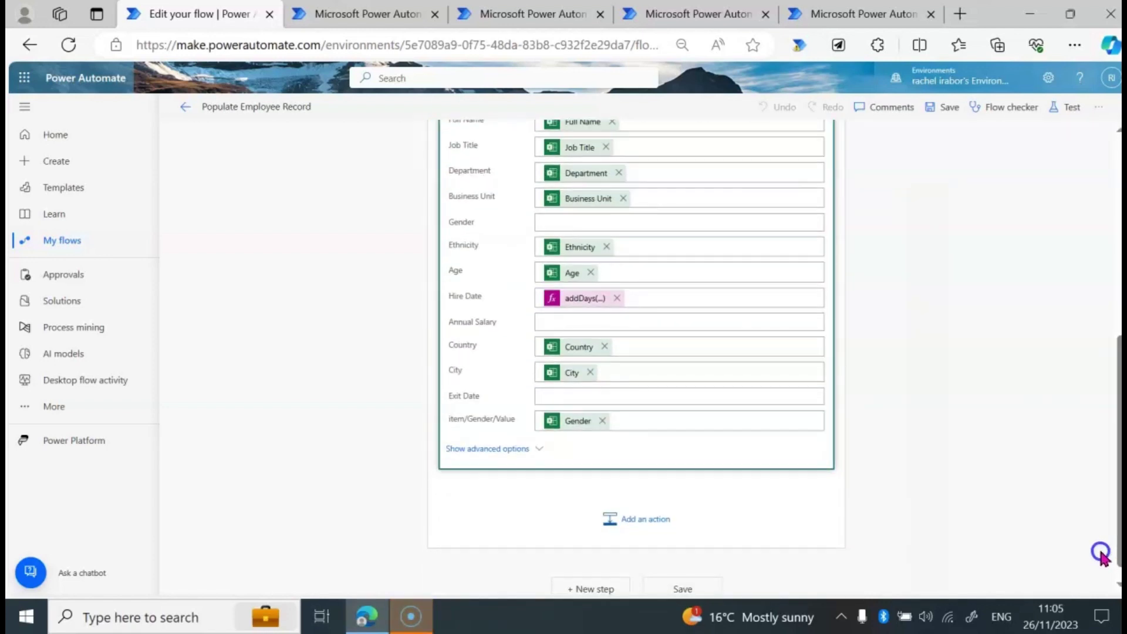
left_click(662, 401)
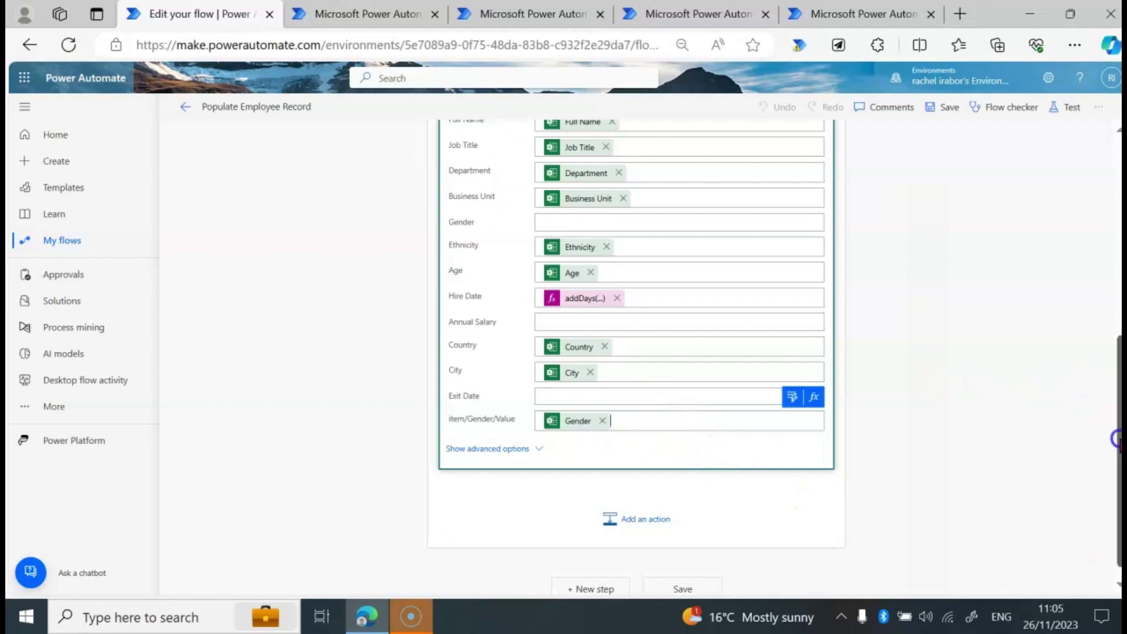
scroll(1104, 436, "up", 5)
Try to save the source flow and compare the flow checker's findings with the error page of the PowerUser import
left_click(935, 123)
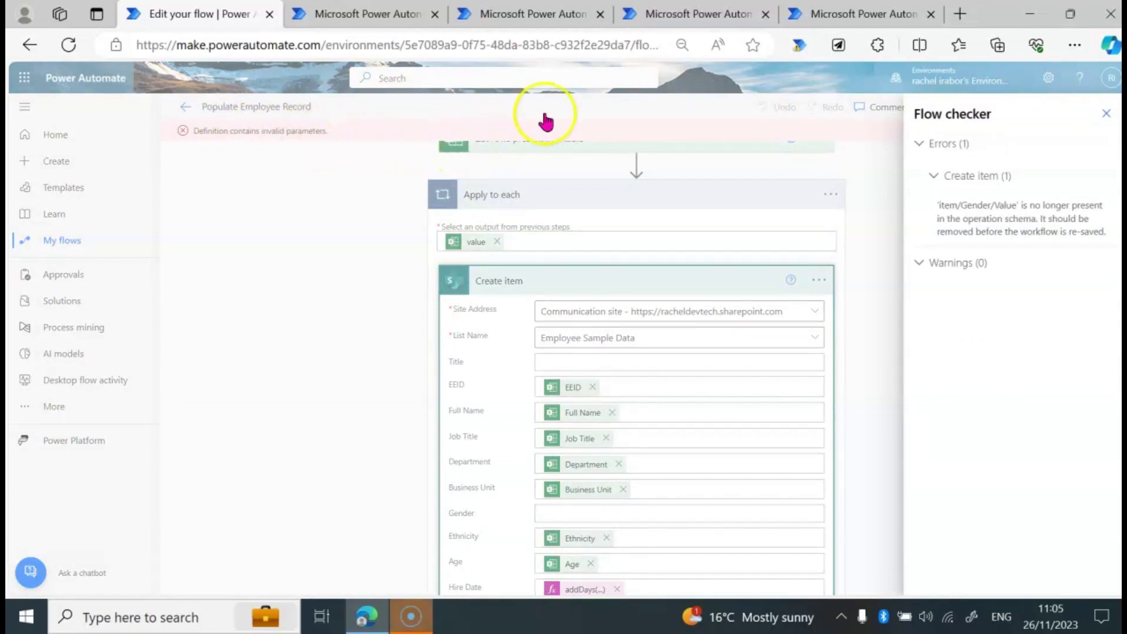
left_click(686, 16)
left_click(891, 12)
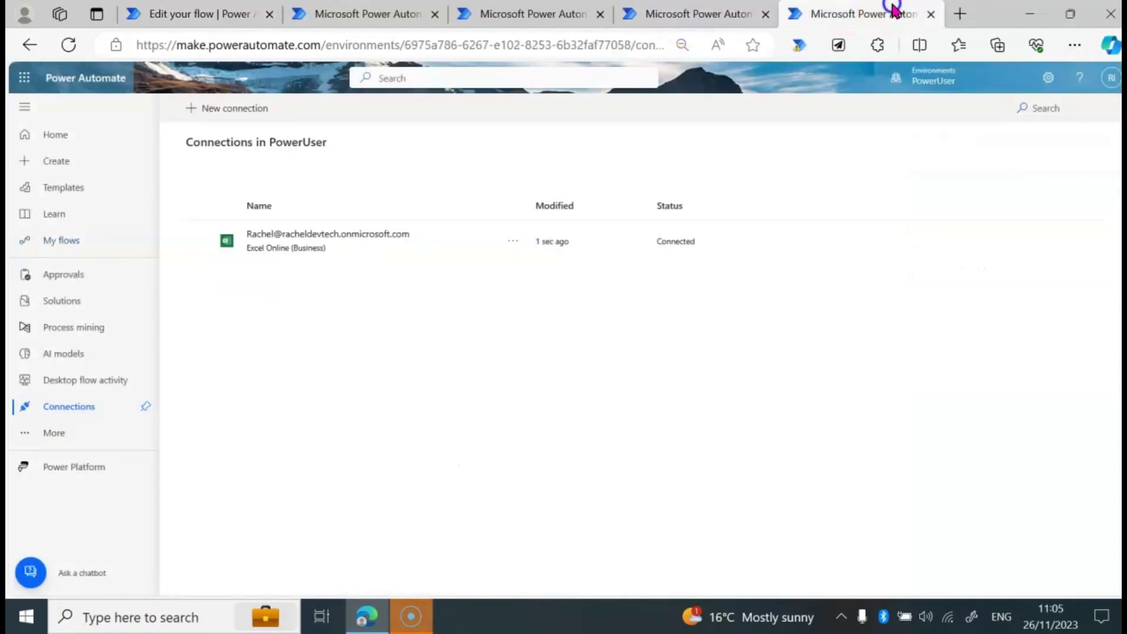
left_click(531, 14)
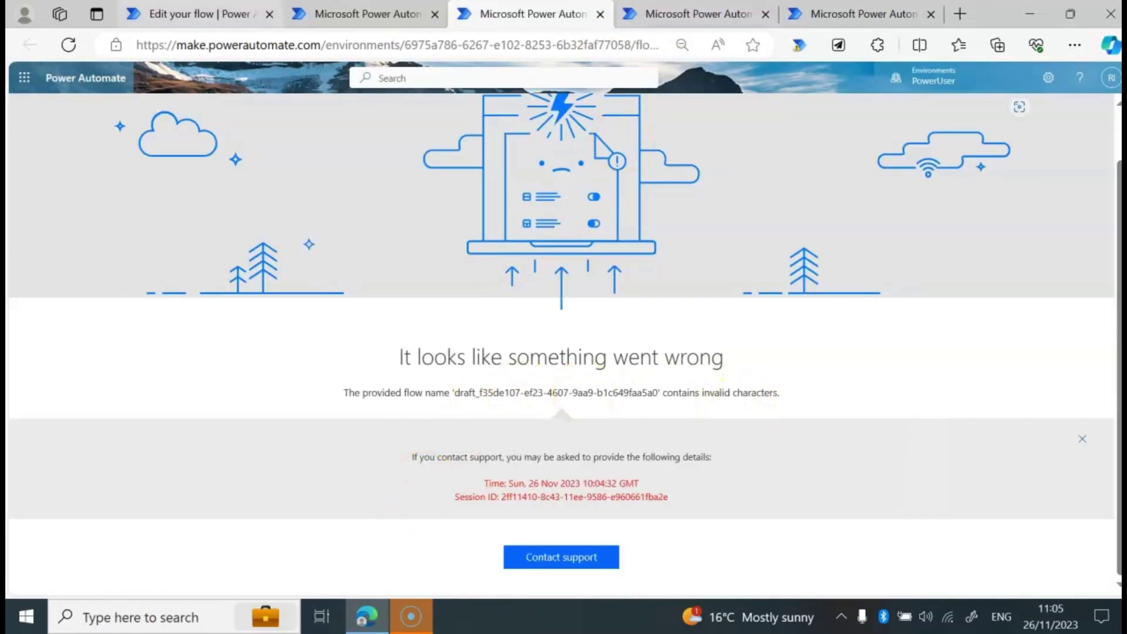
left_click(199, 14)
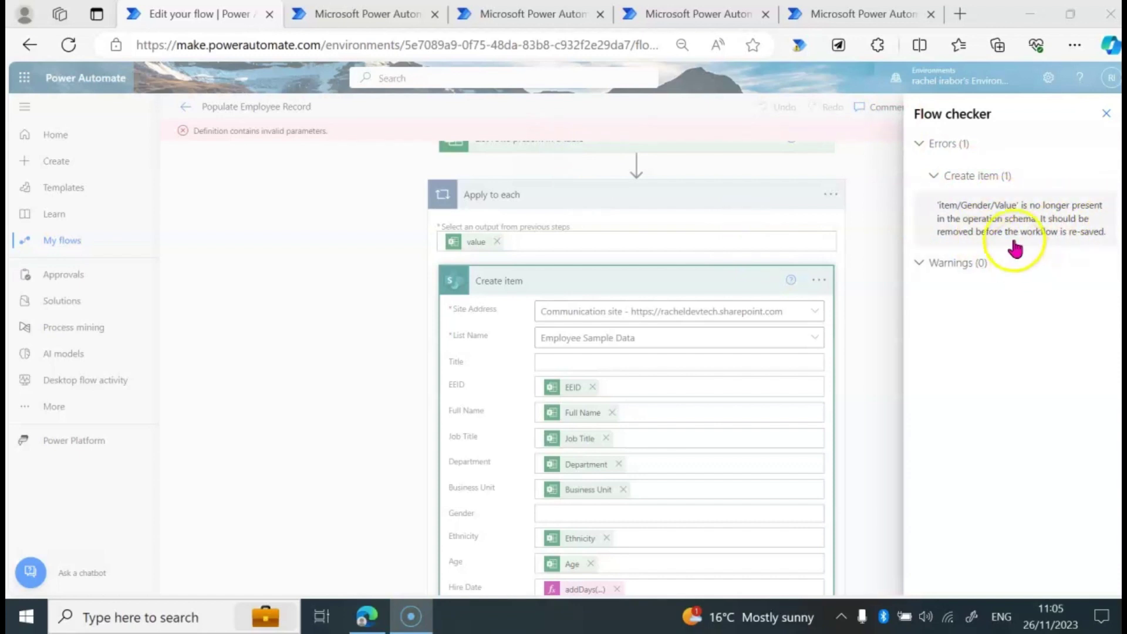
Replace the content of Create item's item/Gender/Value field with the Gender dynamic value from the Excel table and try to save the flow
left_click(1107, 114)
left_click_drag(1118, 233, 1097, 433)
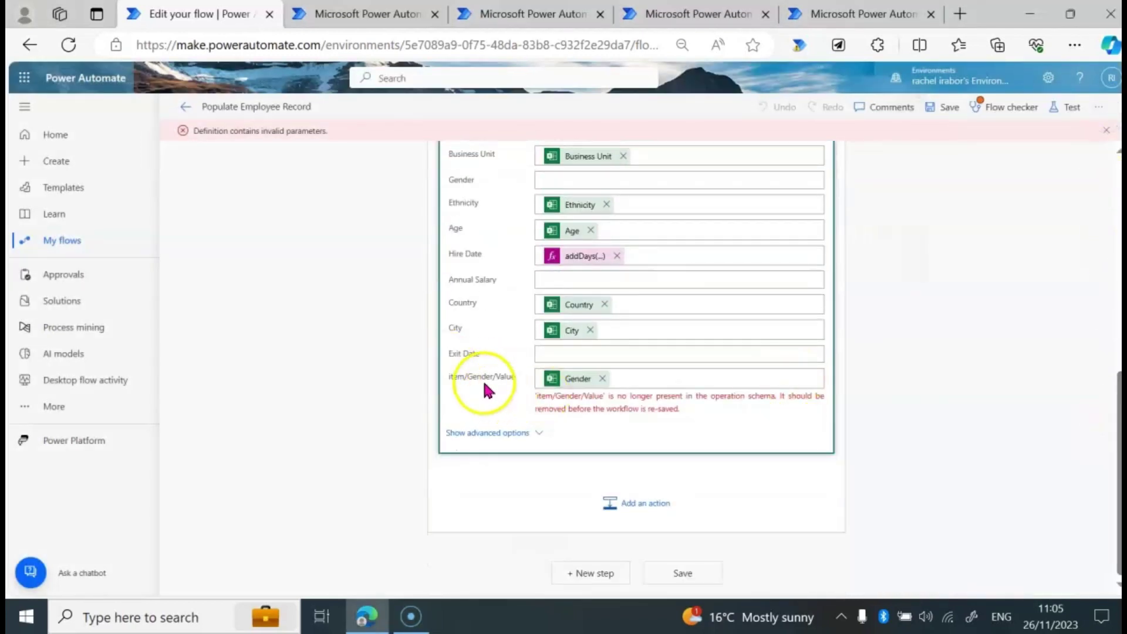
left_click(602, 378)
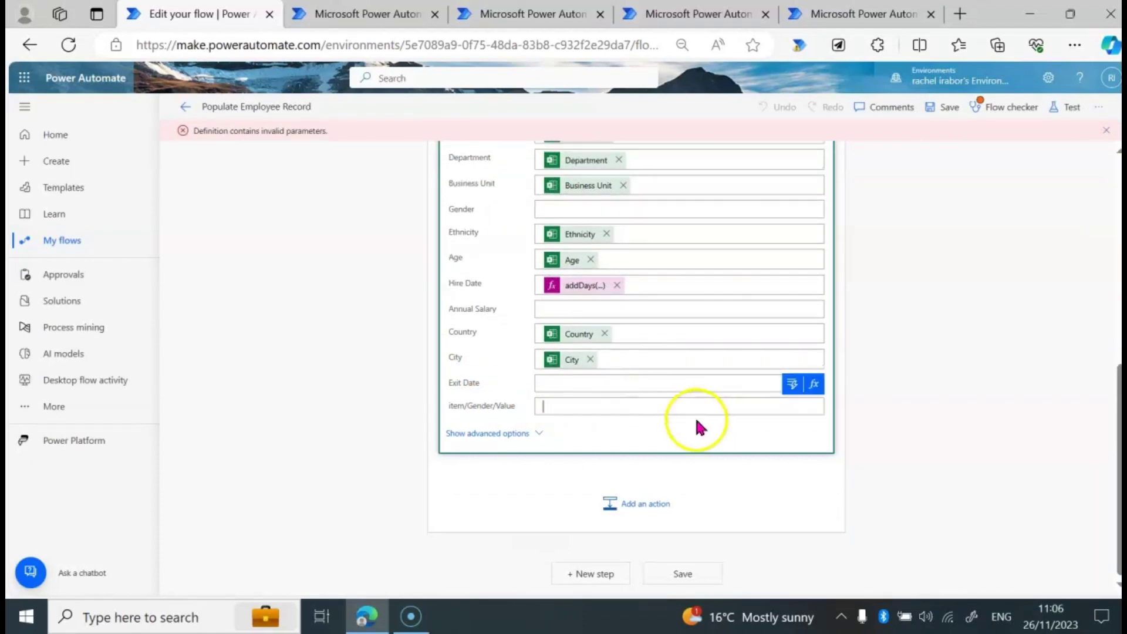
left_click(792, 384)
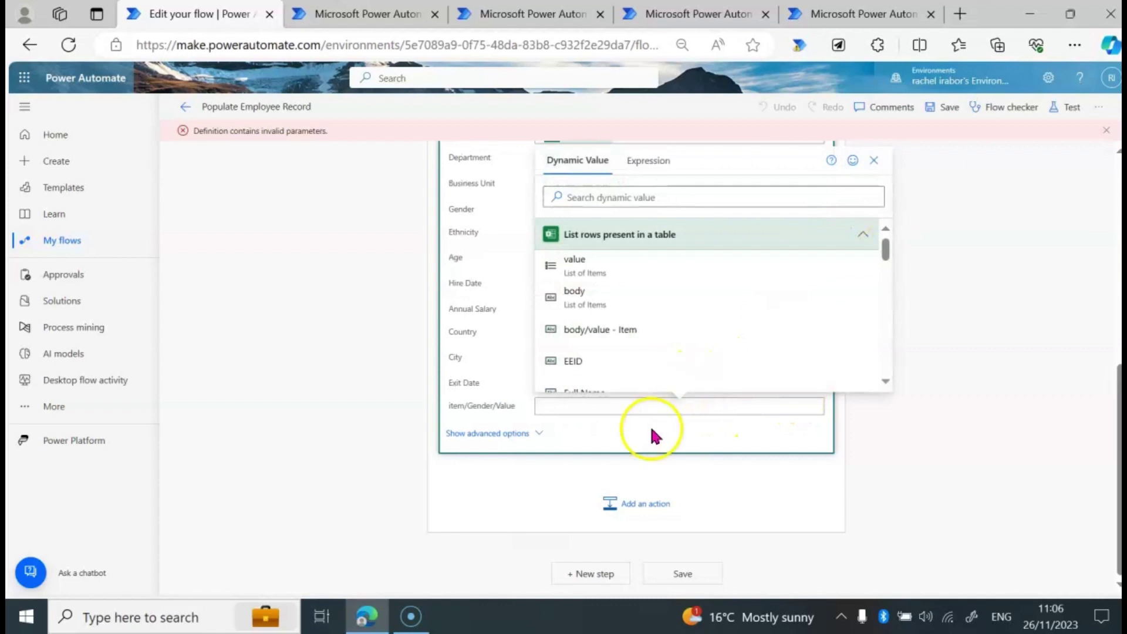
left_click(606, 399)
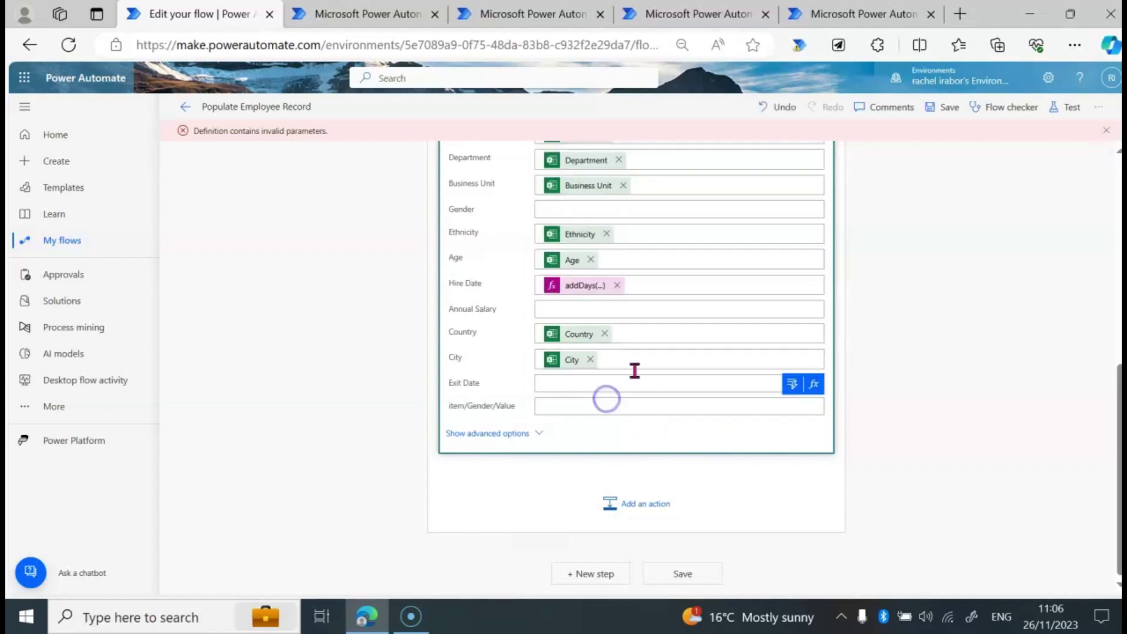
left_click(773, 409)
left_click(795, 384)
left_click(725, 199)
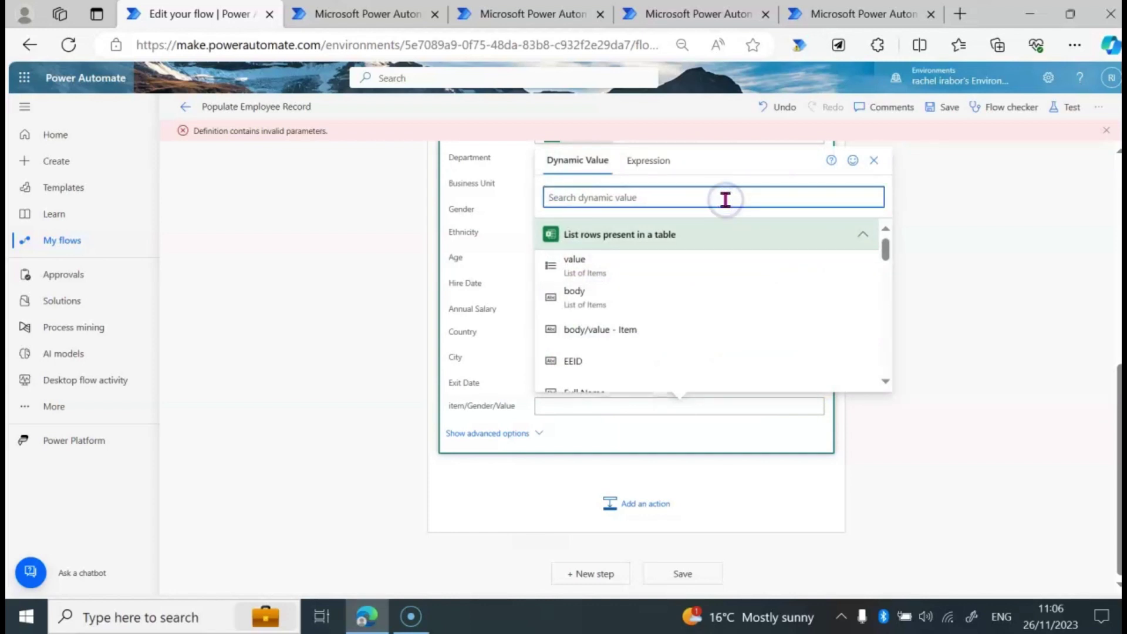
type("Gender")
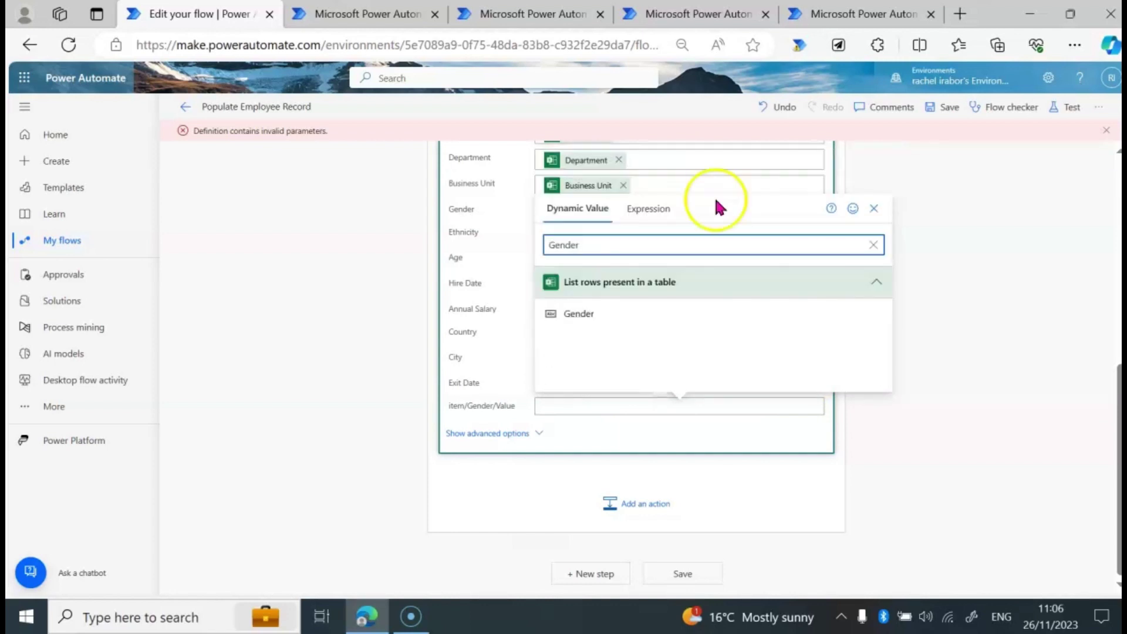
left_click(639, 313)
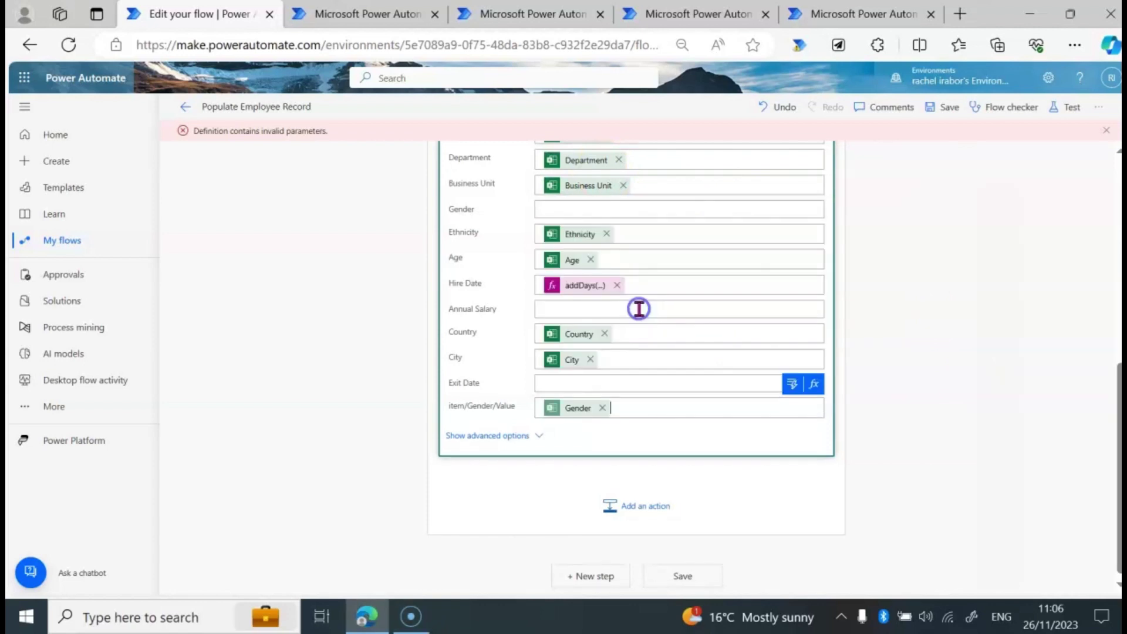
left_click(954, 109)
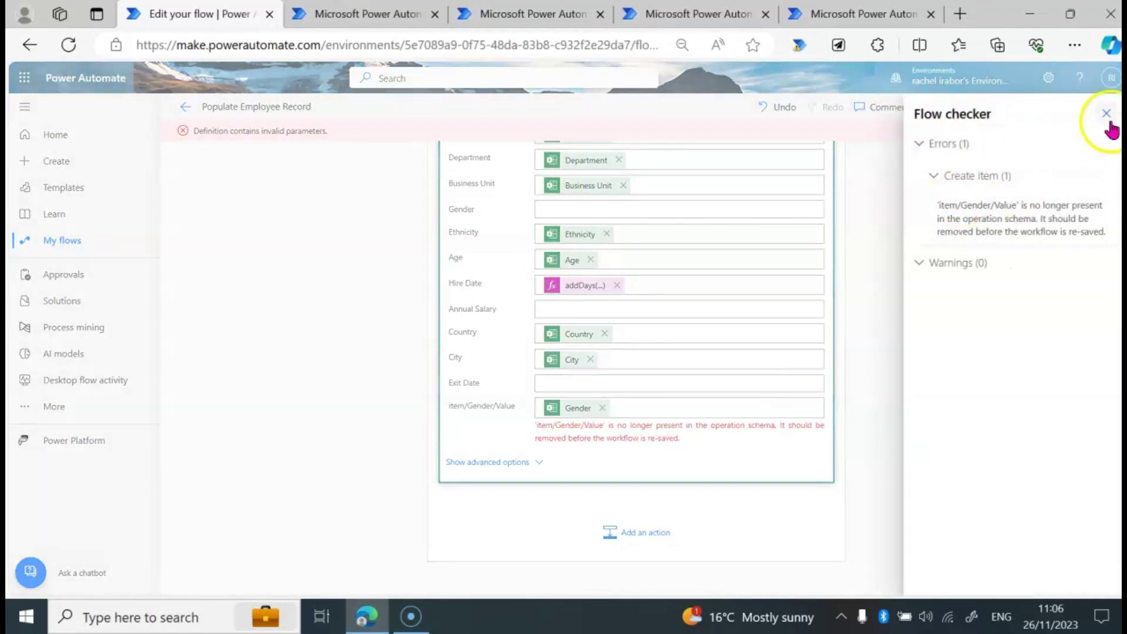
left_click(1109, 120)
Clear the Gender value from Create item's item/Gender/Value field and save the flow
double_click(603, 424)
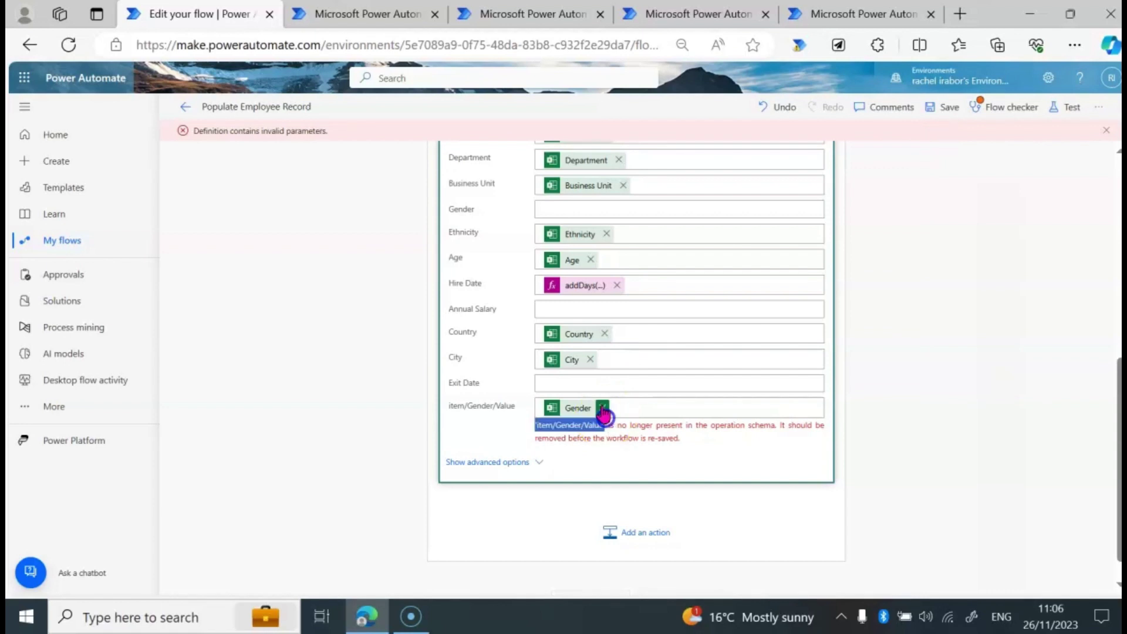
left_click(602, 408)
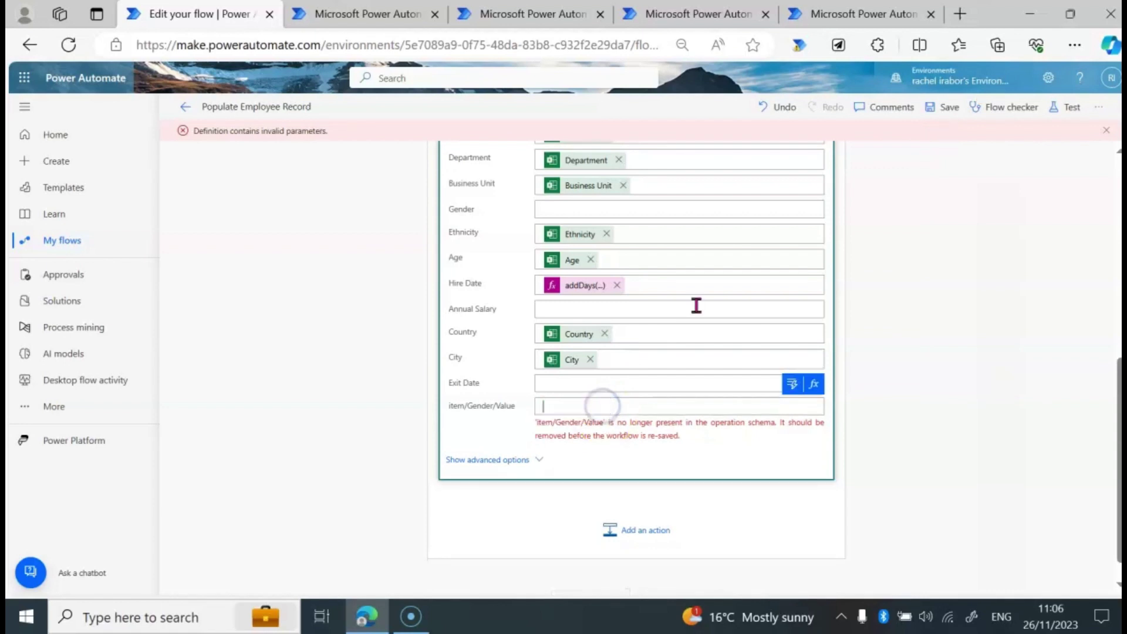
left_click(949, 108)
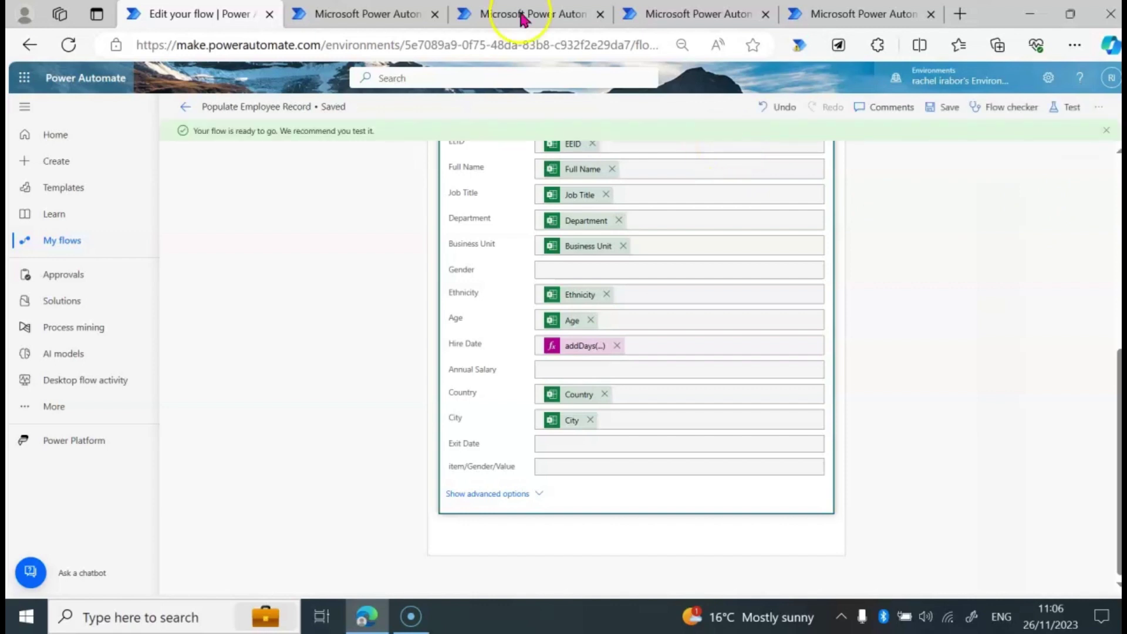
Close the PowerUser error, connections and failed import pages, keeping only the source flow open
left_click(560, 14)
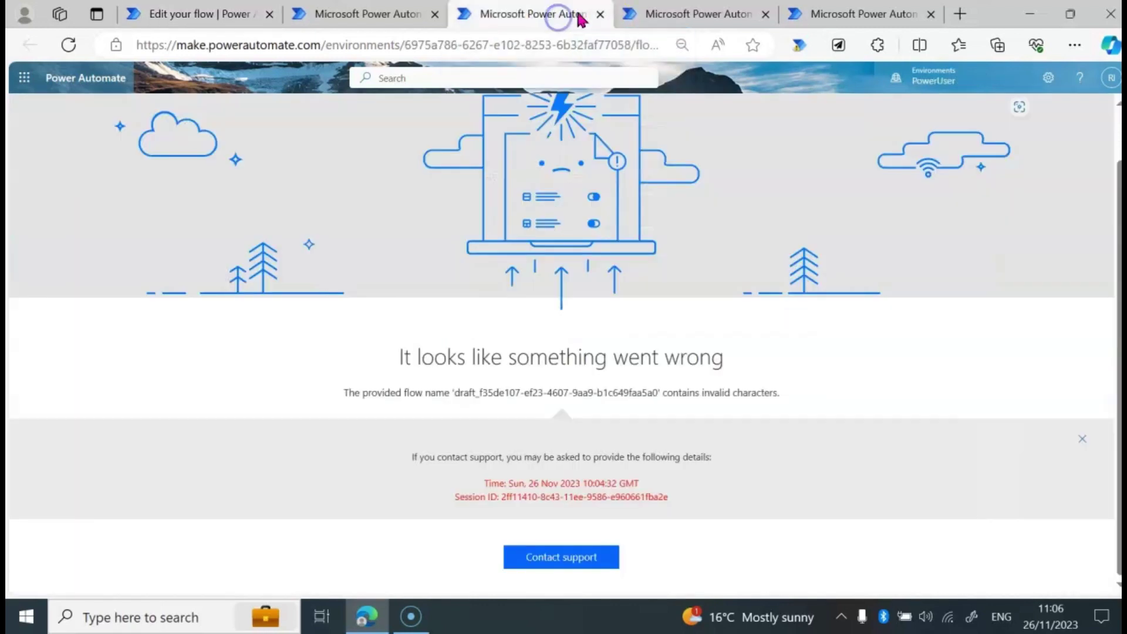
left_click(600, 14)
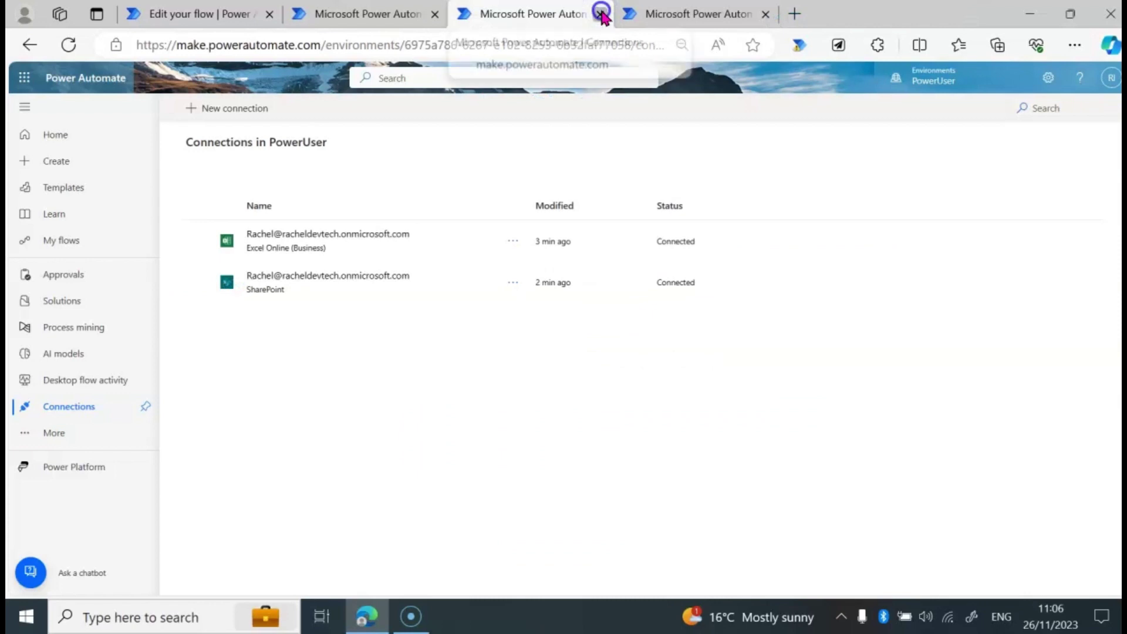
left_click(599, 15)
left_click(600, 14)
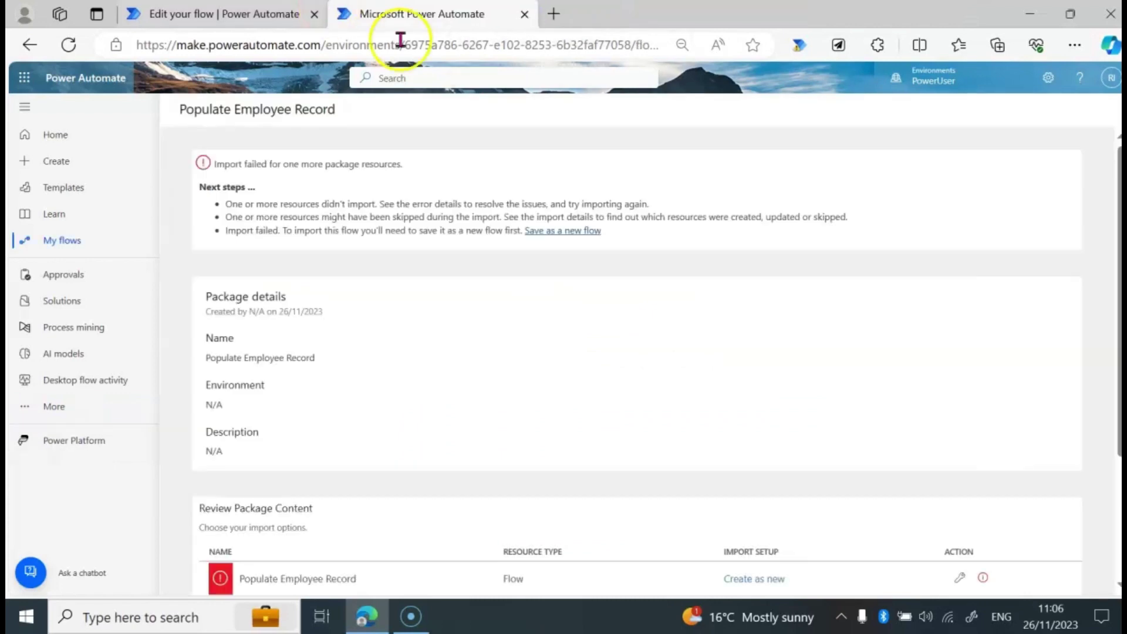
left_click(524, 14)
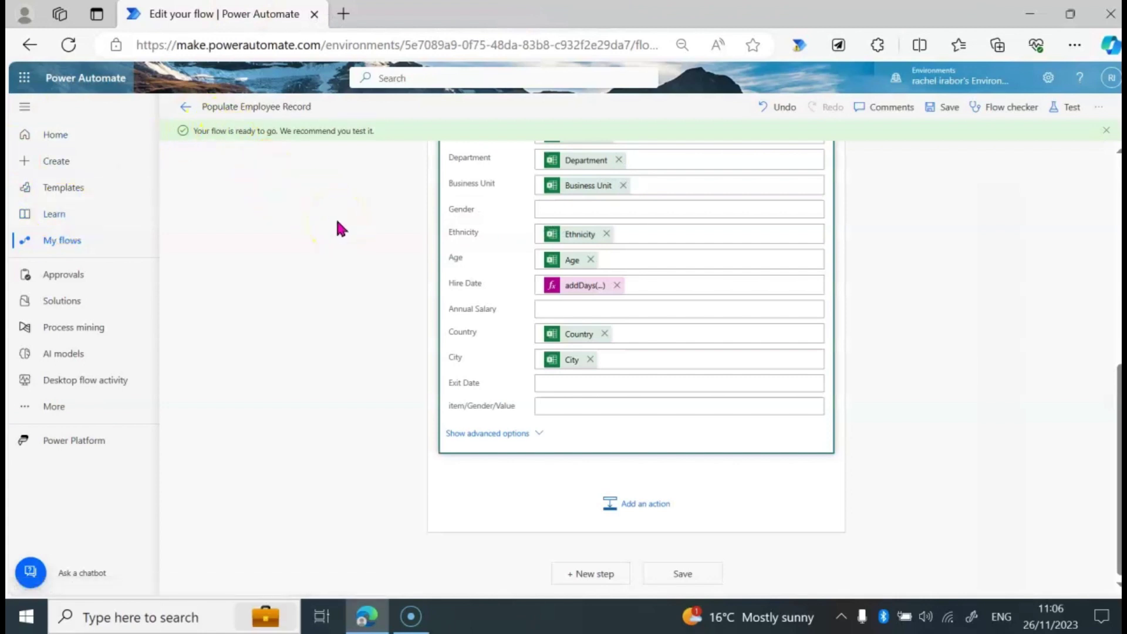
Start exporting the saved flow as a .zip package and name the package Populate Employee Record
left_click(186, 116)
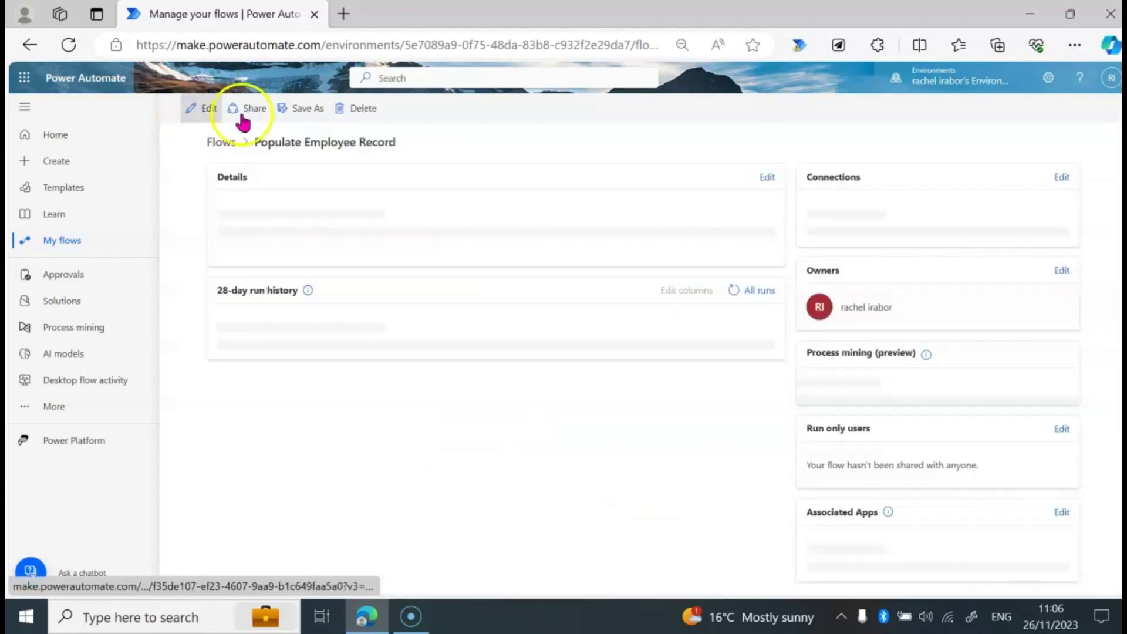
left_click(528, 120)
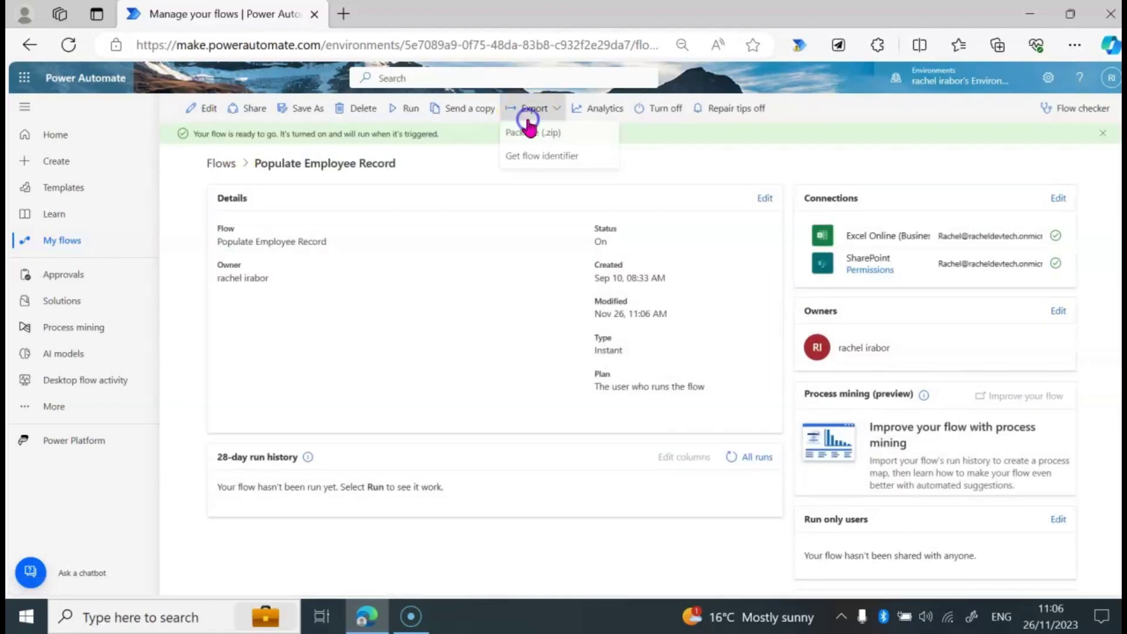
left_click(534, 138)
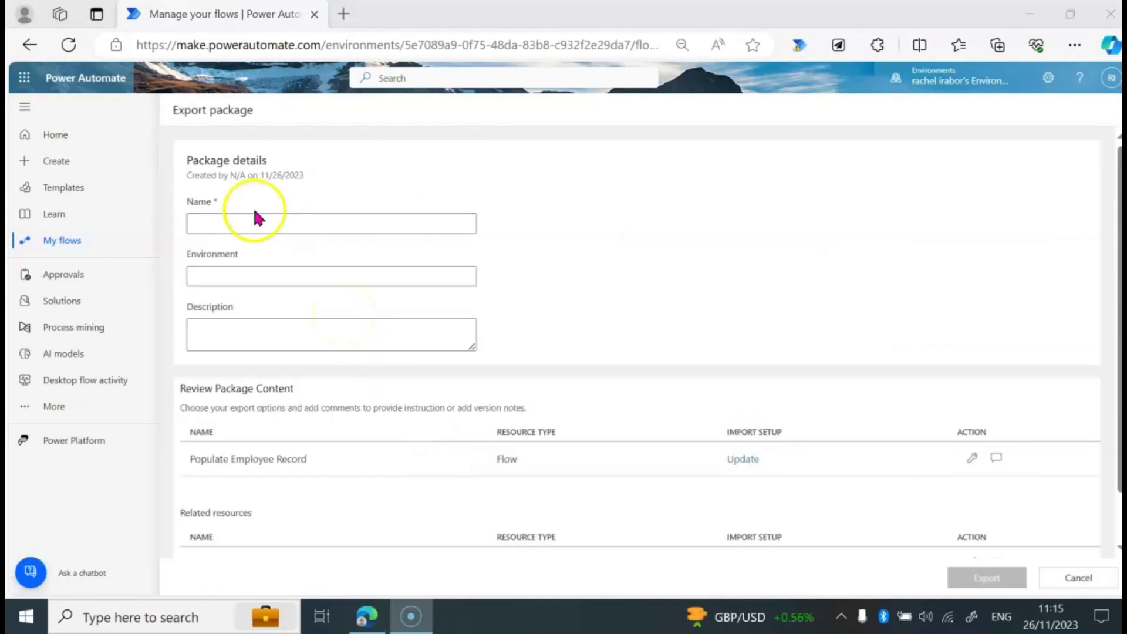
left_click(284, 227)
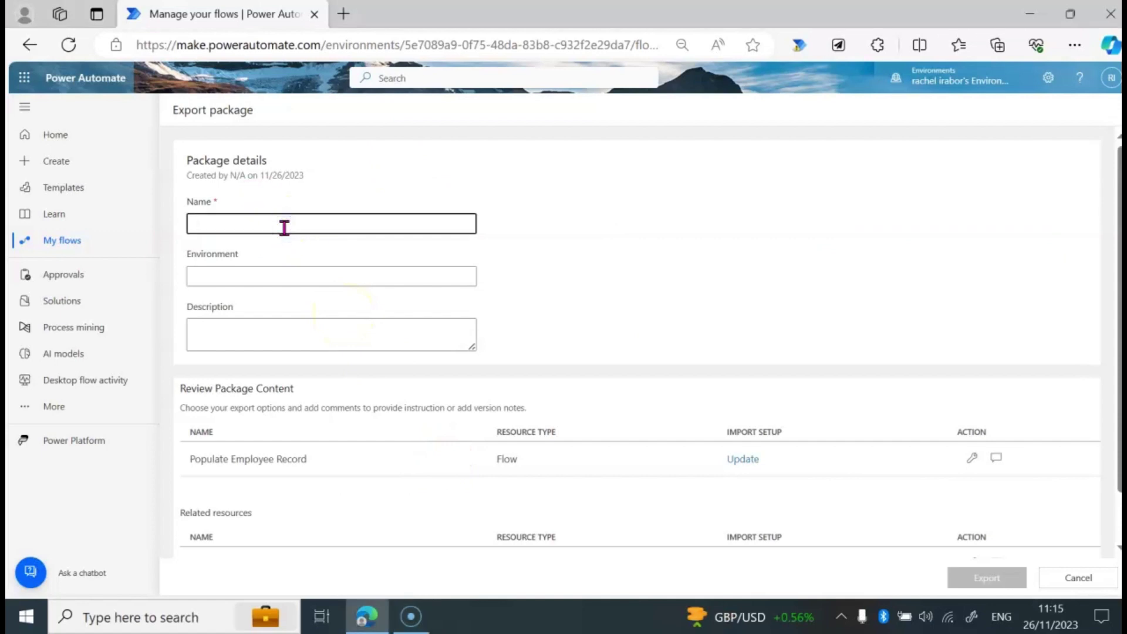
type("Populate Employee Record")
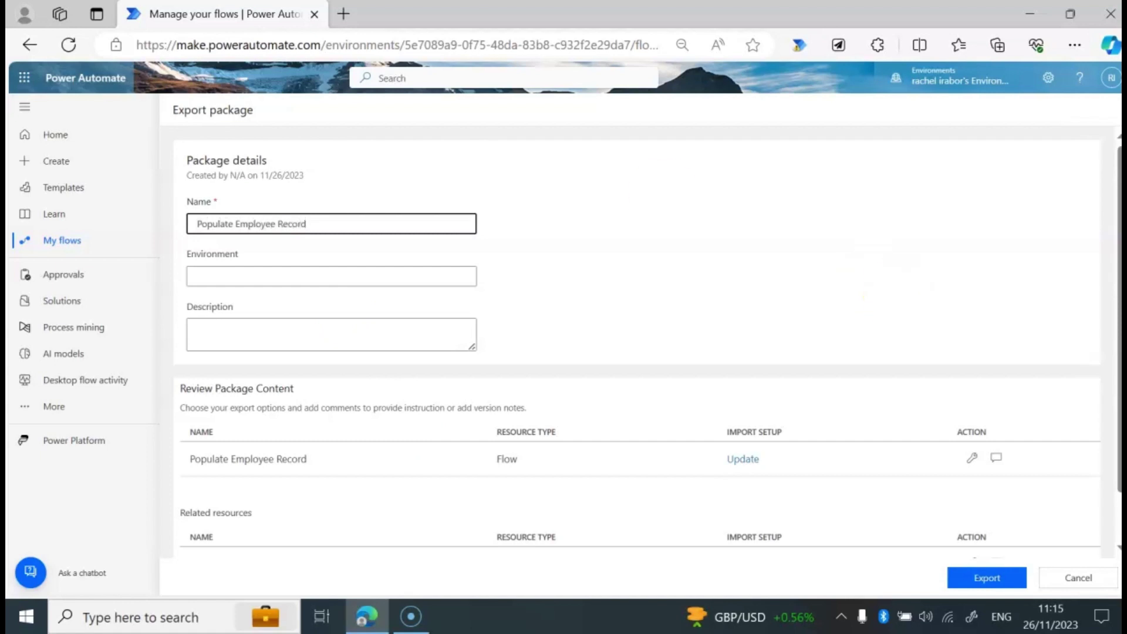
key("alt+Tab")
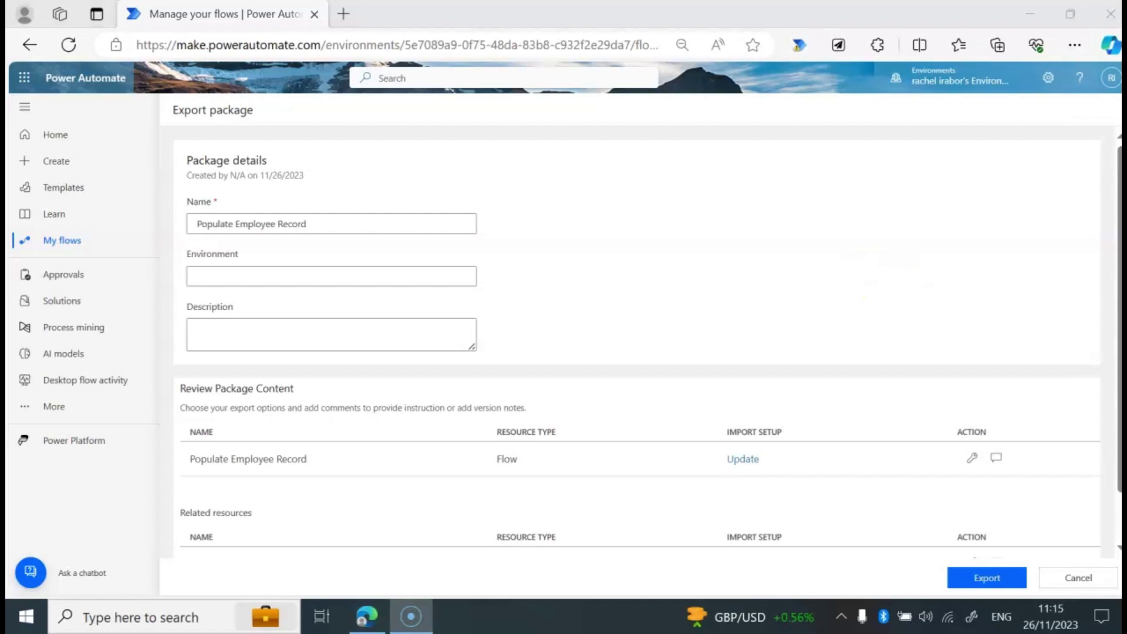
Set the flow's import setup to Create as new and export the package
left_click(1108, 486)
scroll(1108, 485, "down", 1)
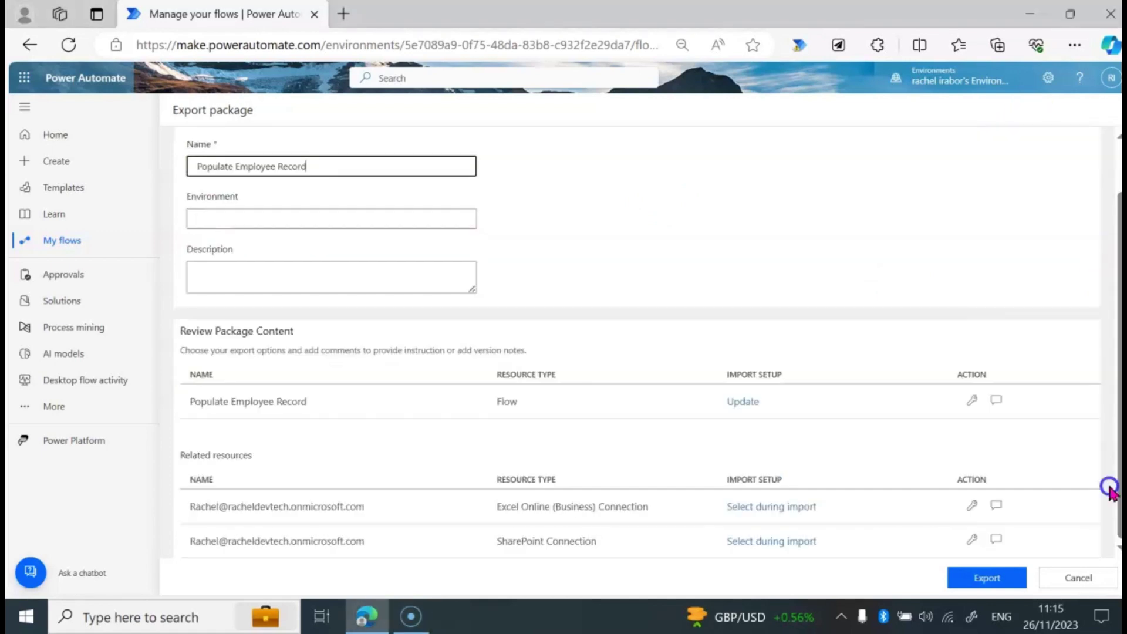
left_click(743, 402)
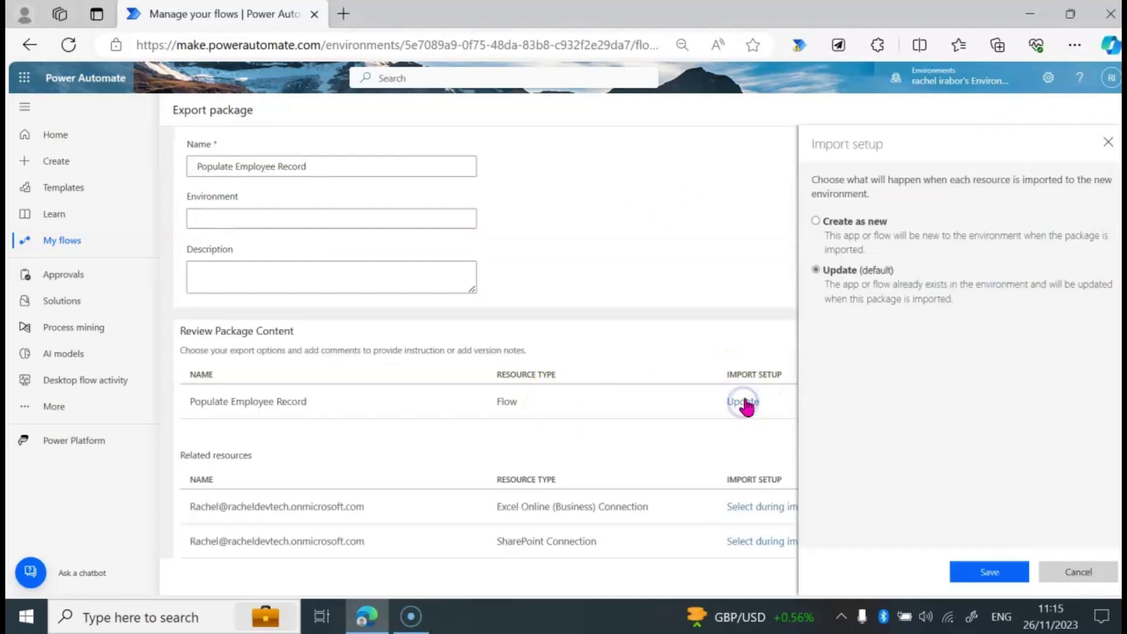
left_click(817, 221)
left_click(989, 573)
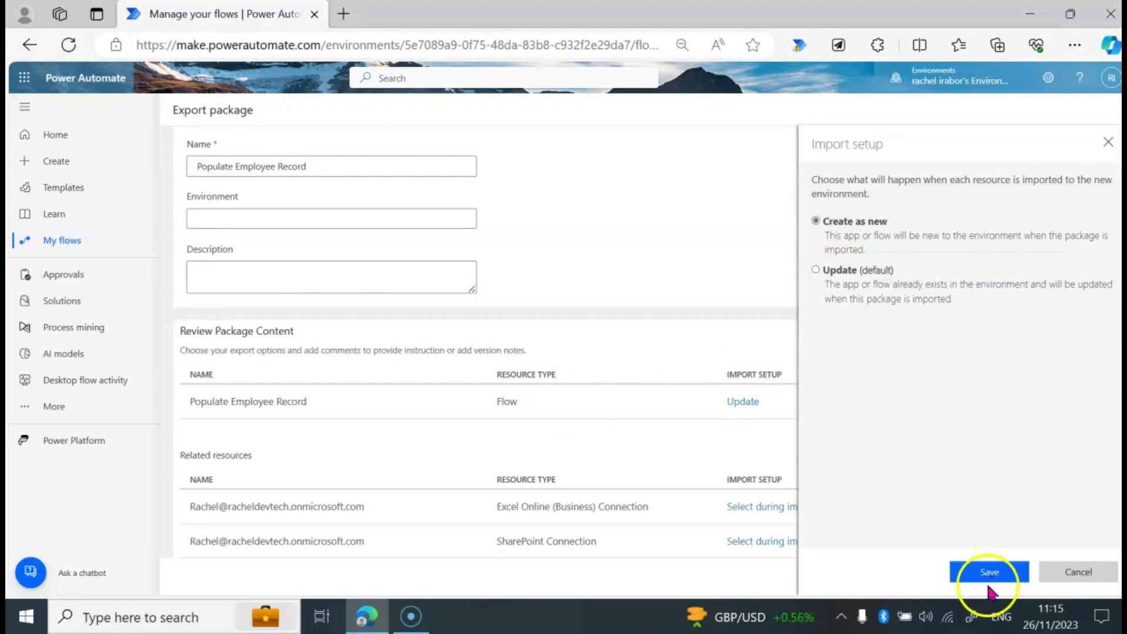
left_click(973, 578)
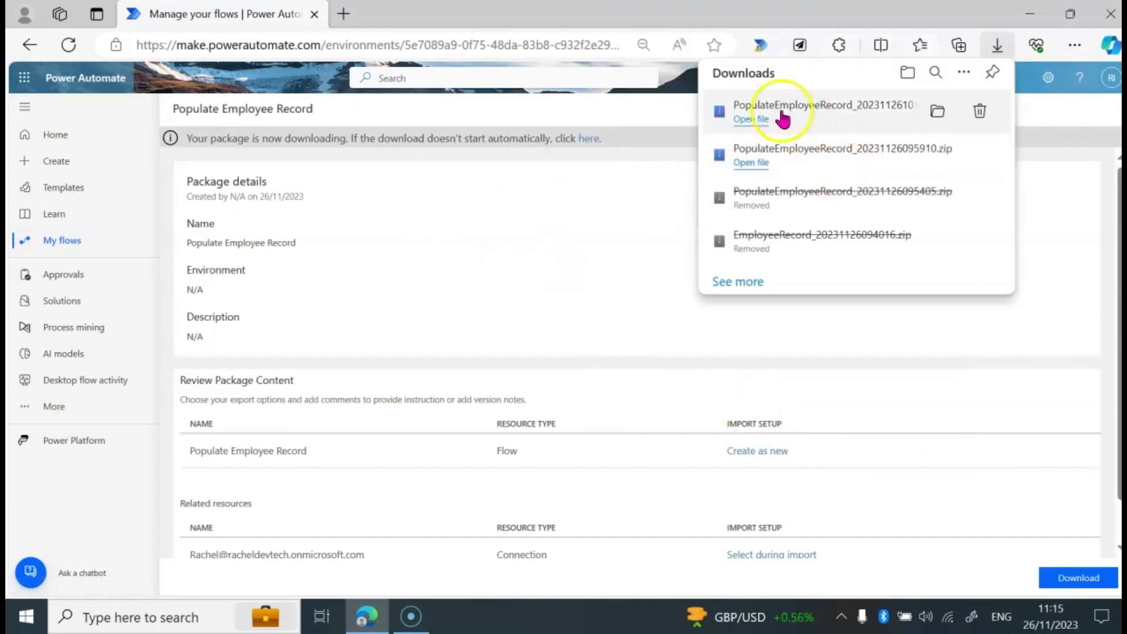
Open Power Automate in a second browser tab for the PowerUser environment and compare its environment with the source tab's
left_click(24, 77)
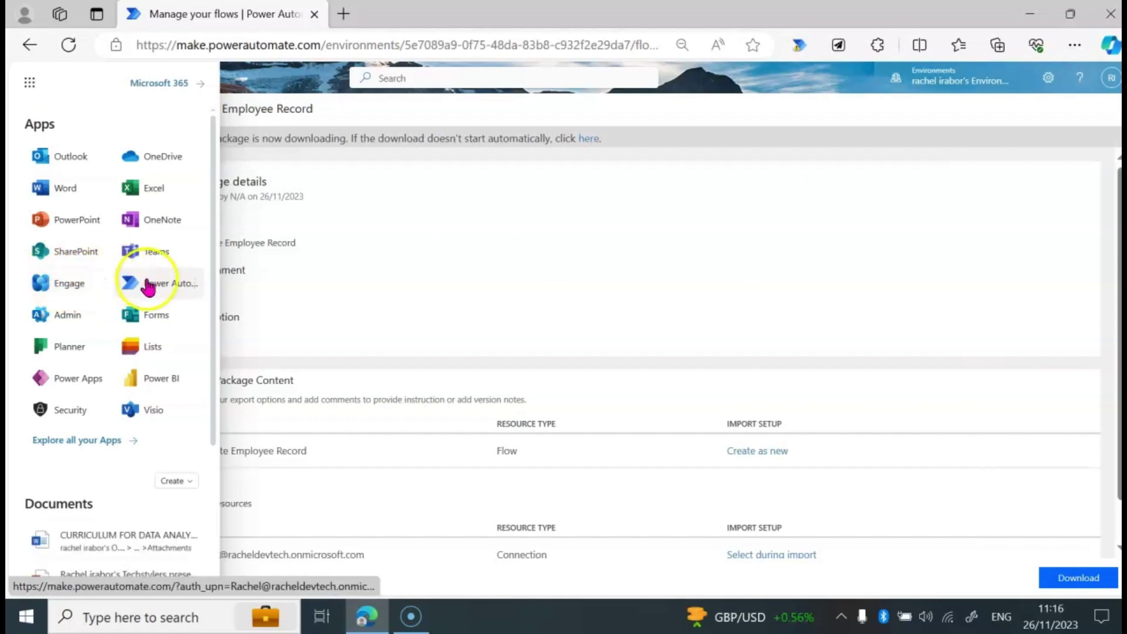
left_click(161, 293)
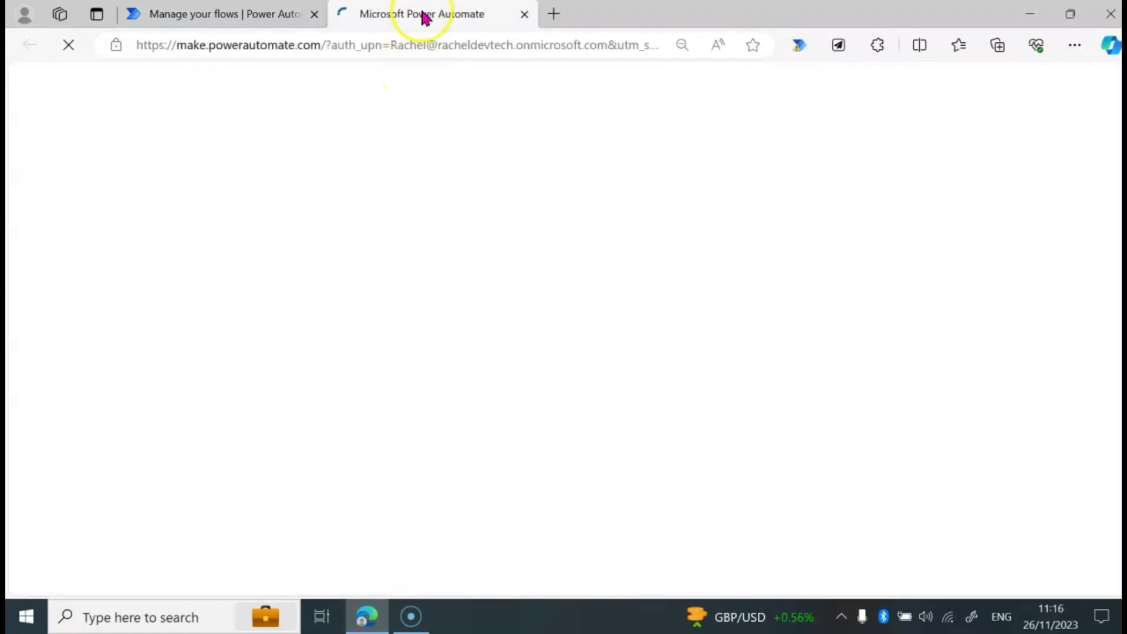
left_click(223, 14)
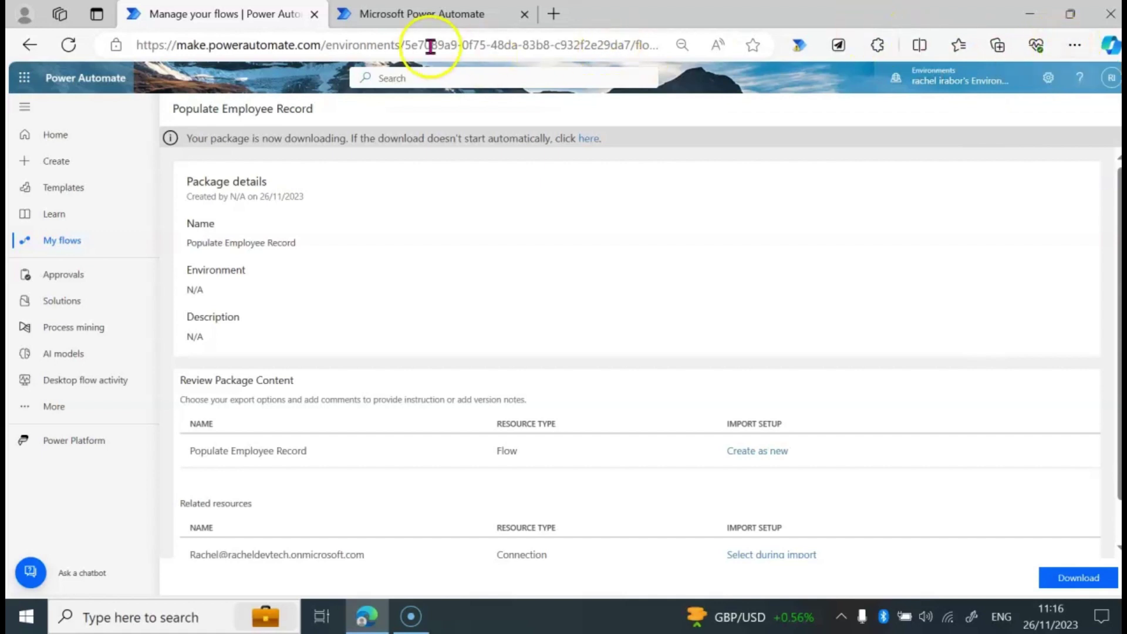
left_click(421, 14)
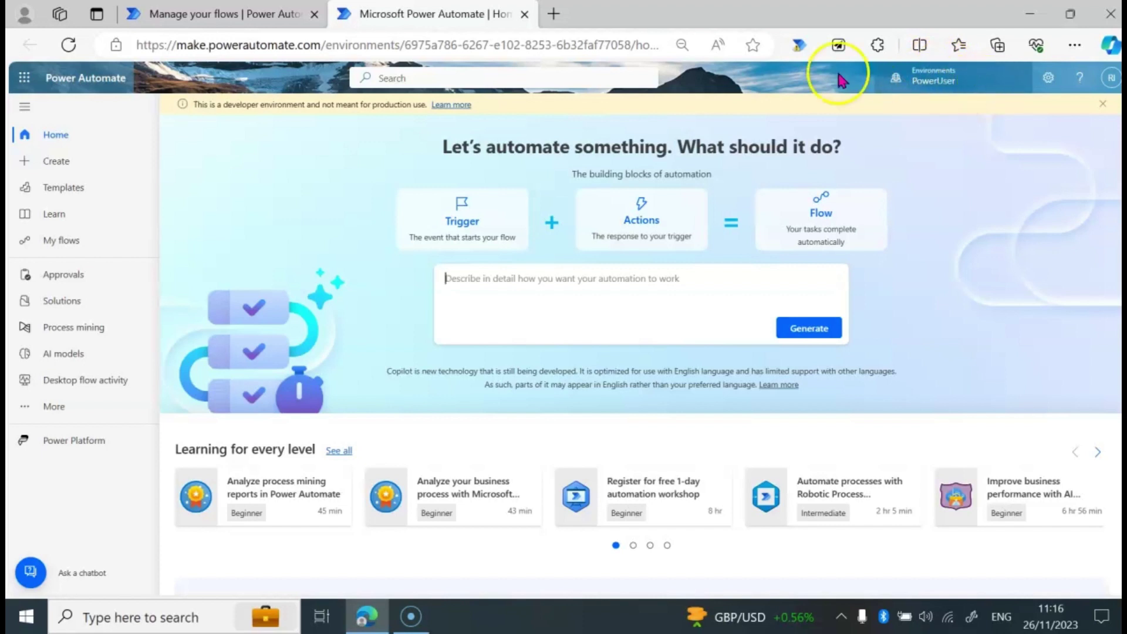
left_click(244, 8)
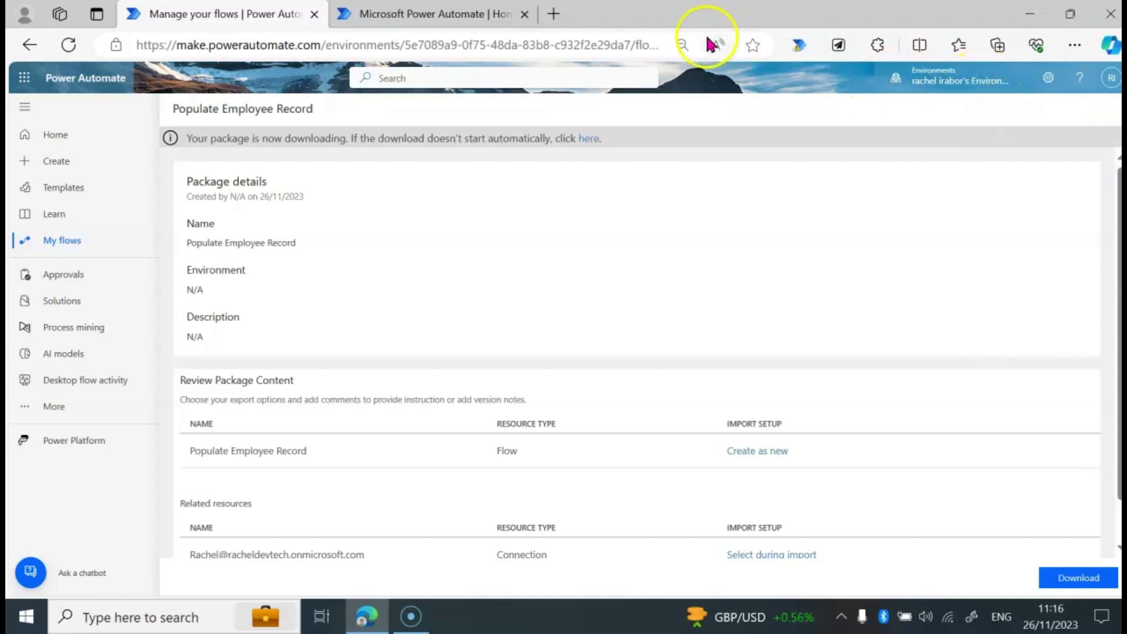
left_click(434, 14)
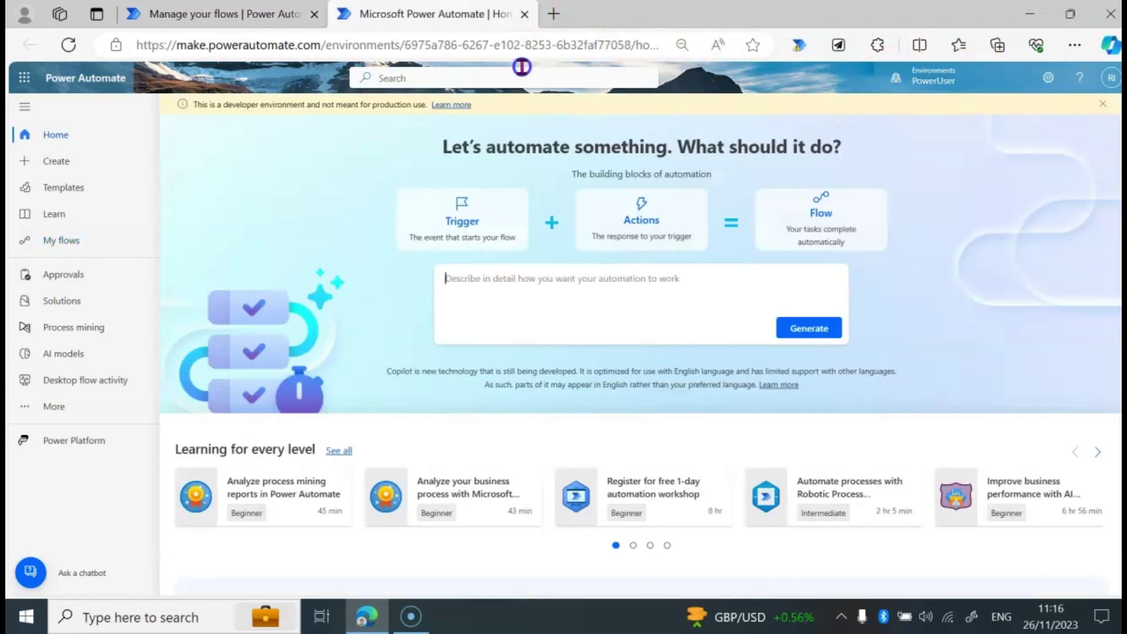
left_click(69, 243)
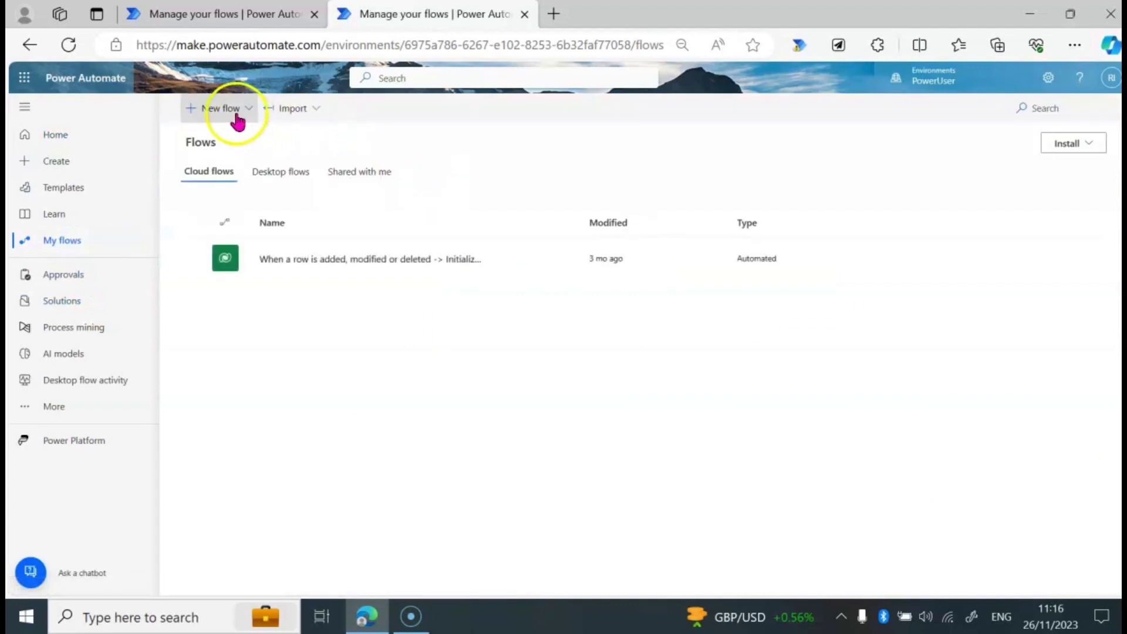
left_click(320, 113)
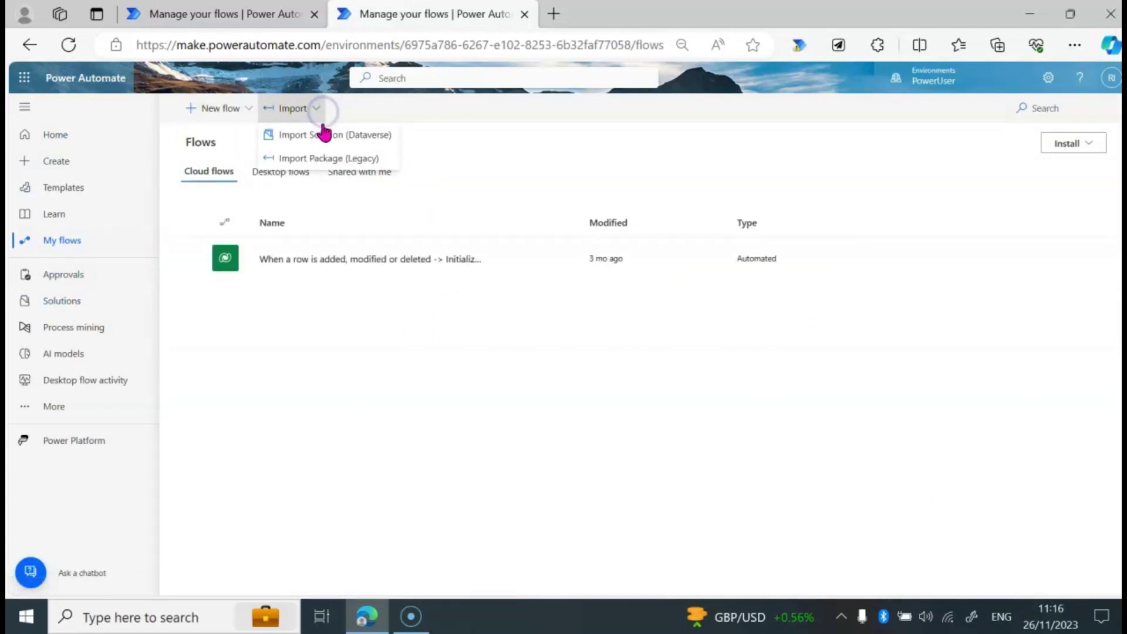
left_click(329, 159)
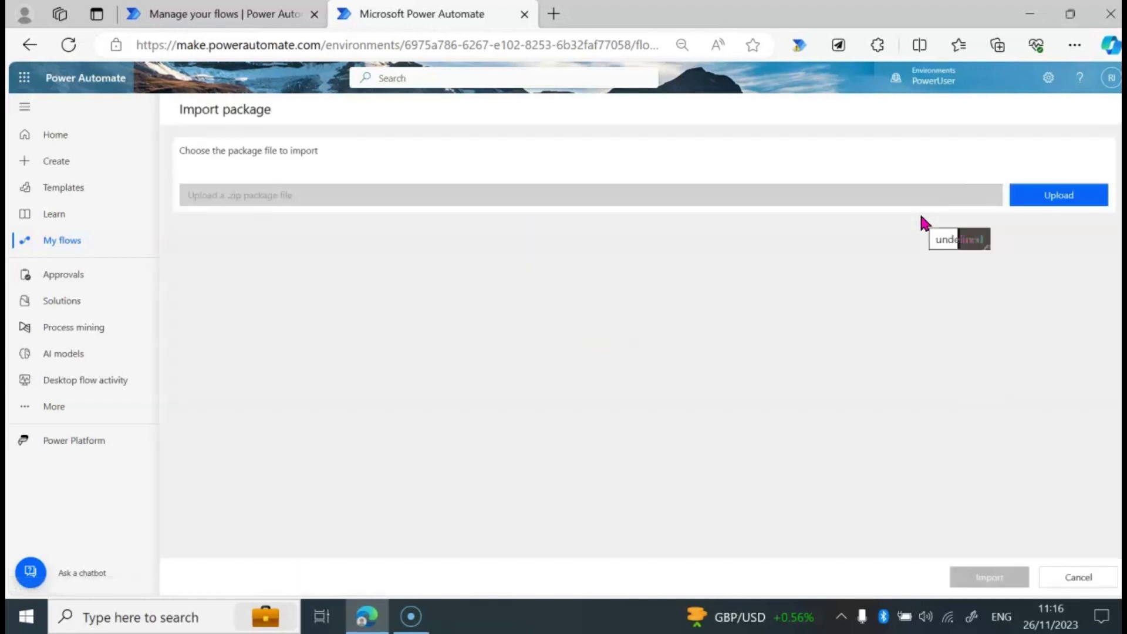
left_click(1046, 203)
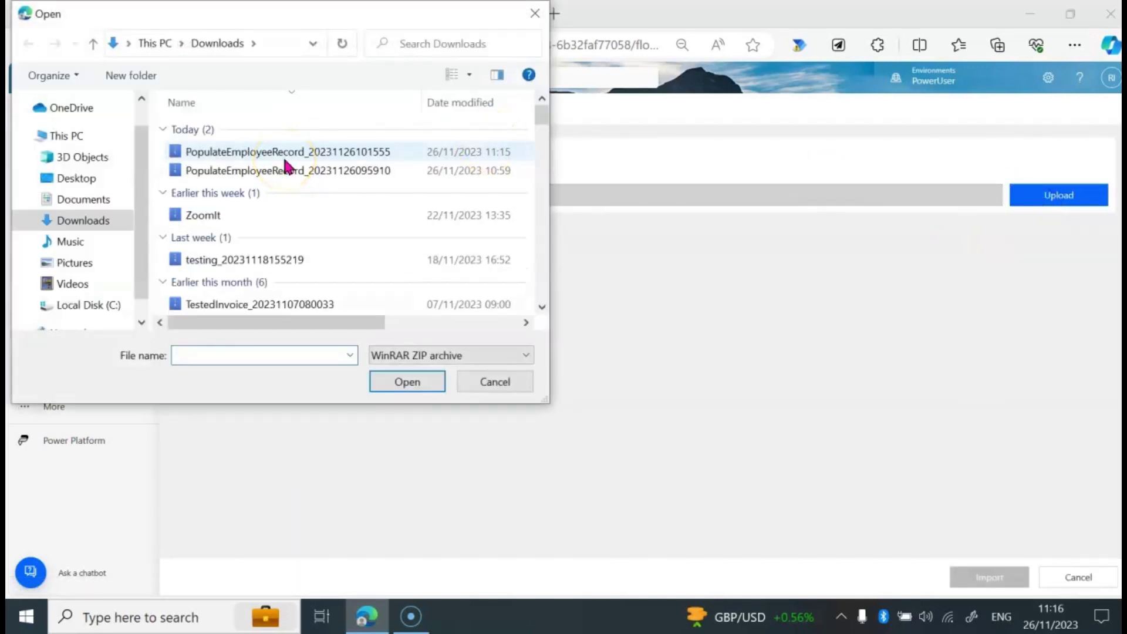
left_click(282, 154)
left_click(397, 384)
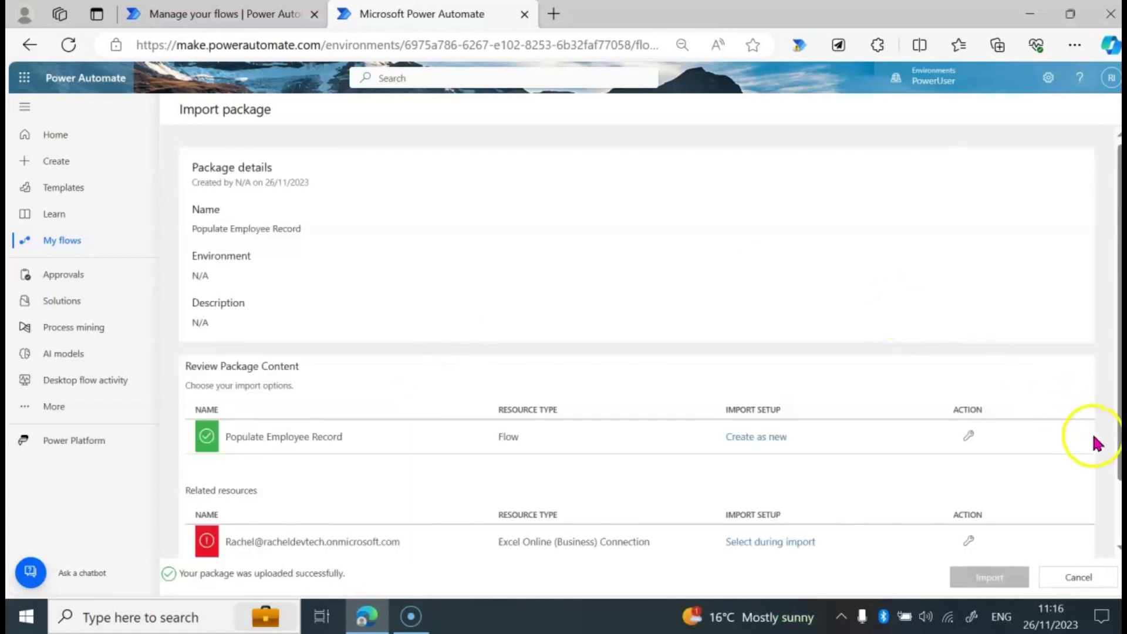
Assign the existing account connection to the package's Excel Online (Business) resource and save its import setup
scroll(1101, 466, "down", 1)
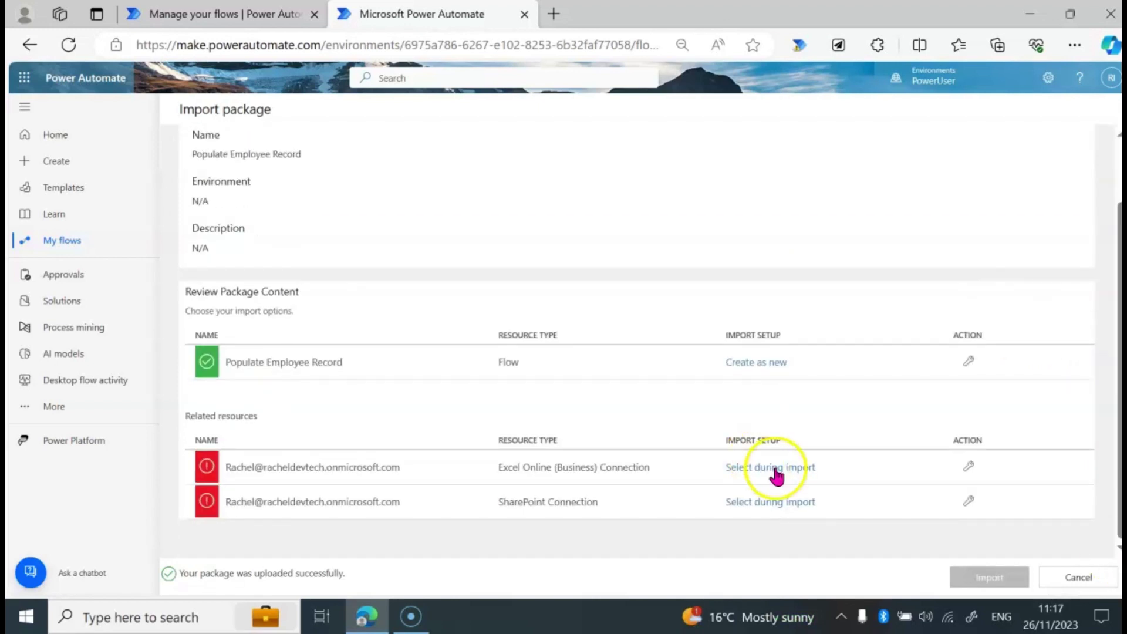
left_click(775, 469)
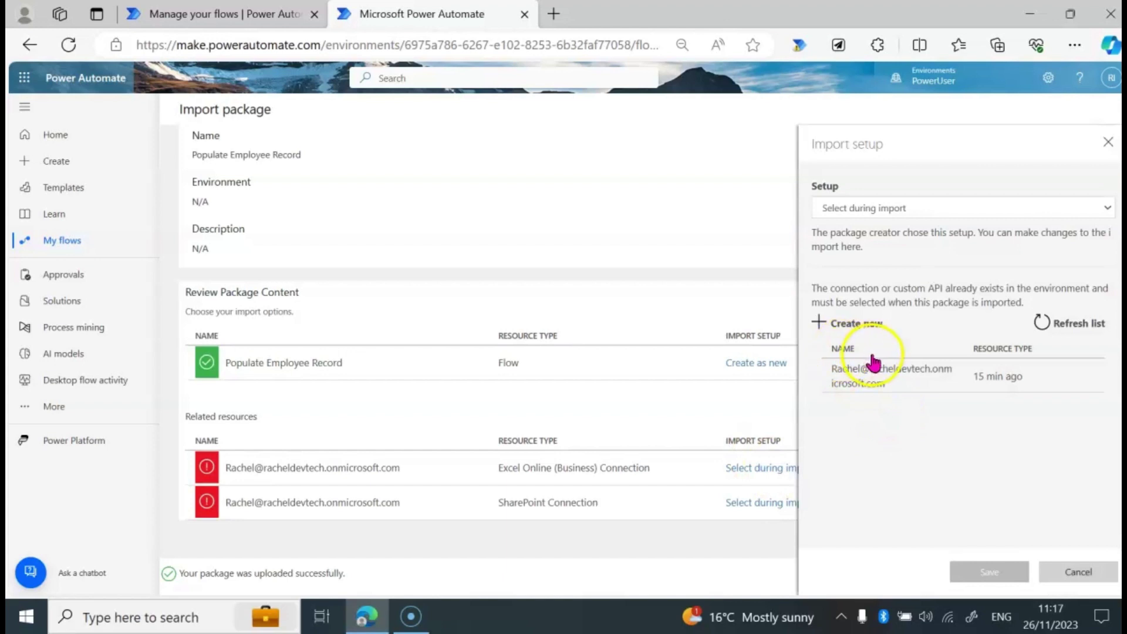
left_click(873, 387)
left_click(855, 388)
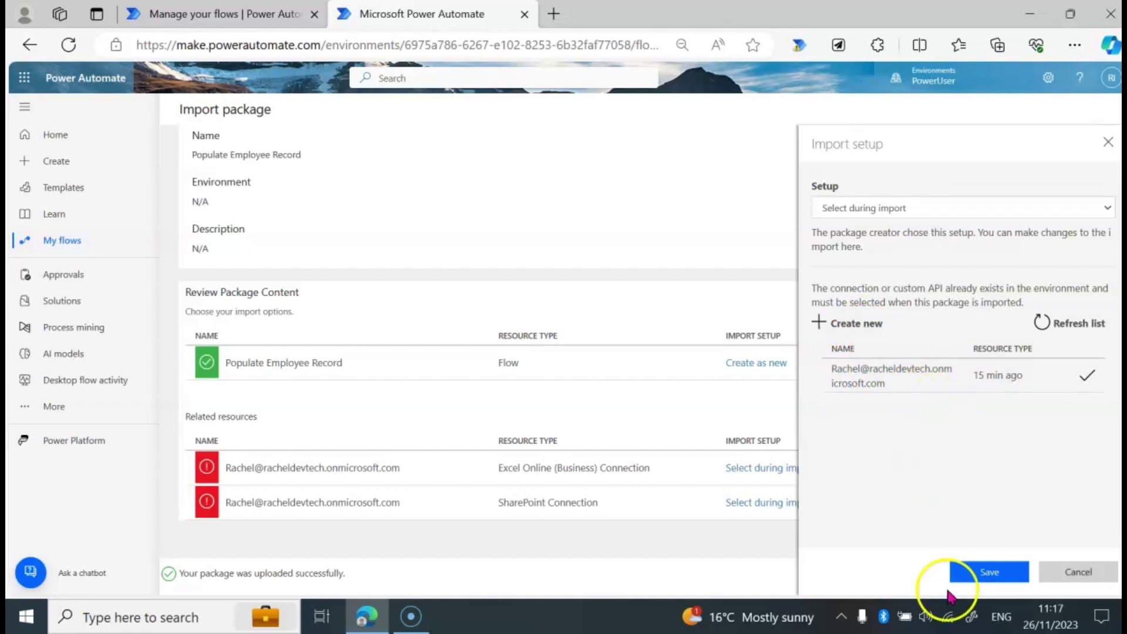
left_click(979, 585)
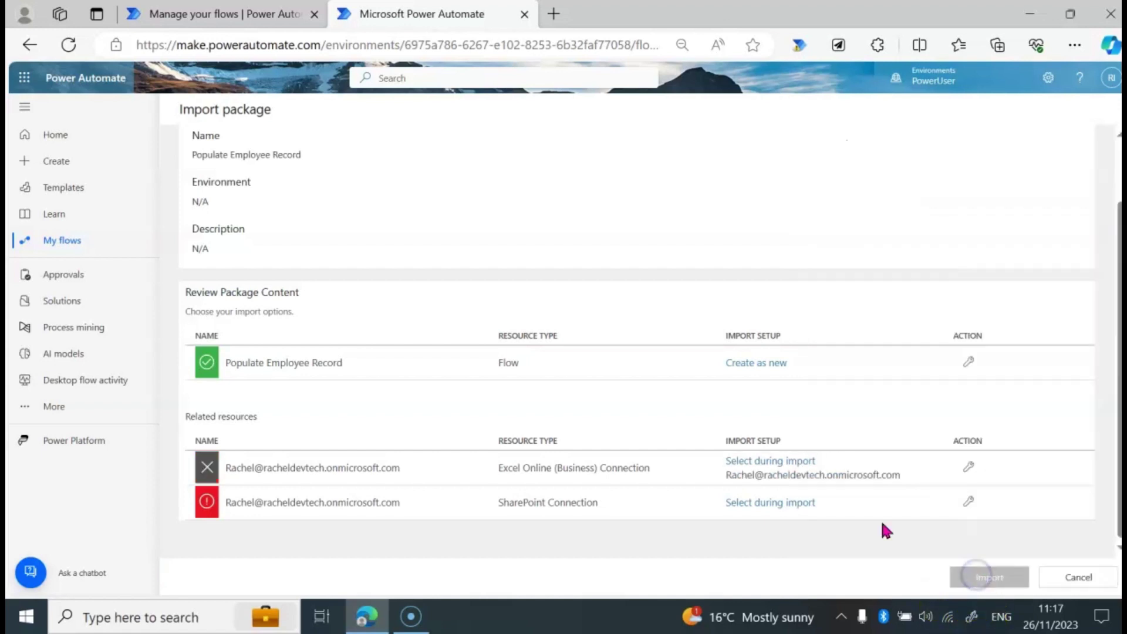
Assign the existing account connection to the package's SharePoint resource and save its import setup
left_click(791, 504)
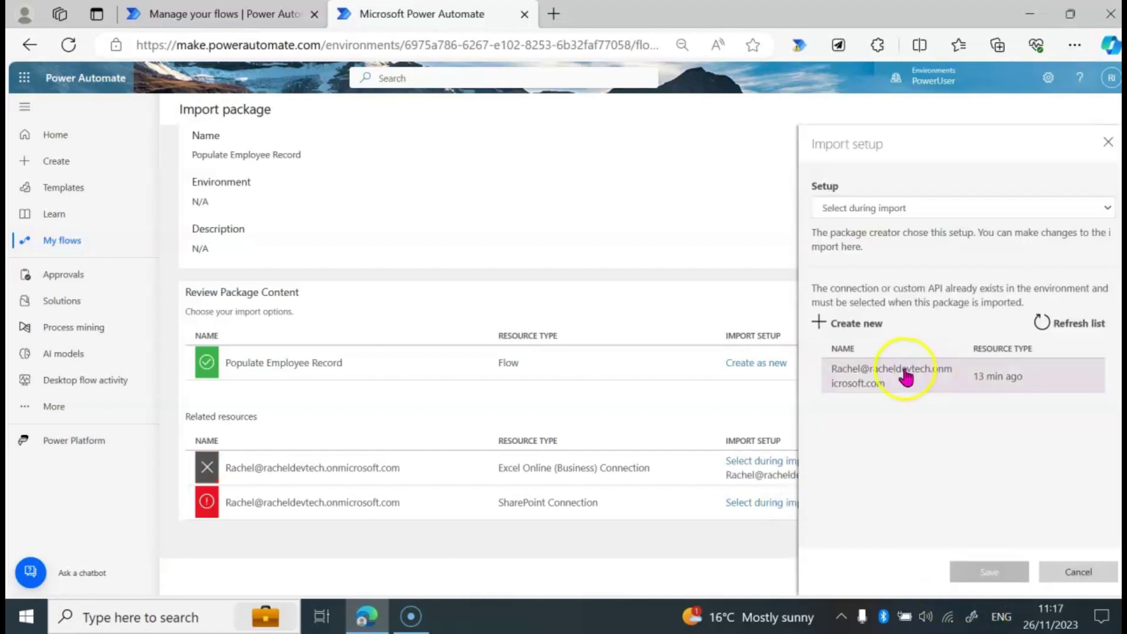
left_click(903, 370)
left_click(1006, 568)
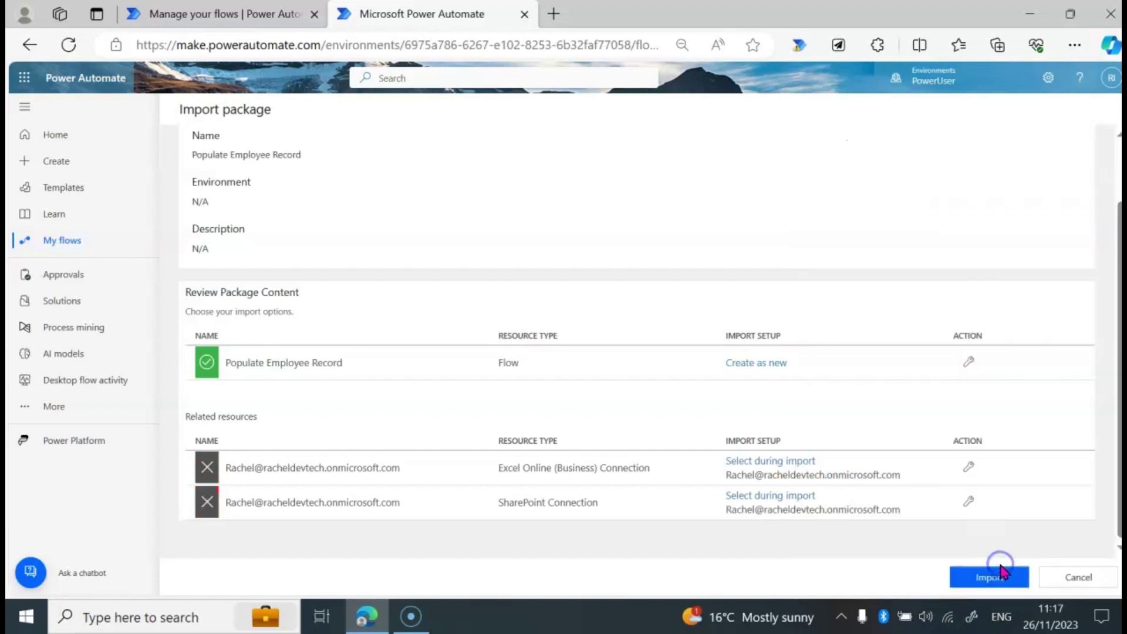
Import the Populate Employee Record package into PowerUser and open the imported flow
left_click(987, 583)
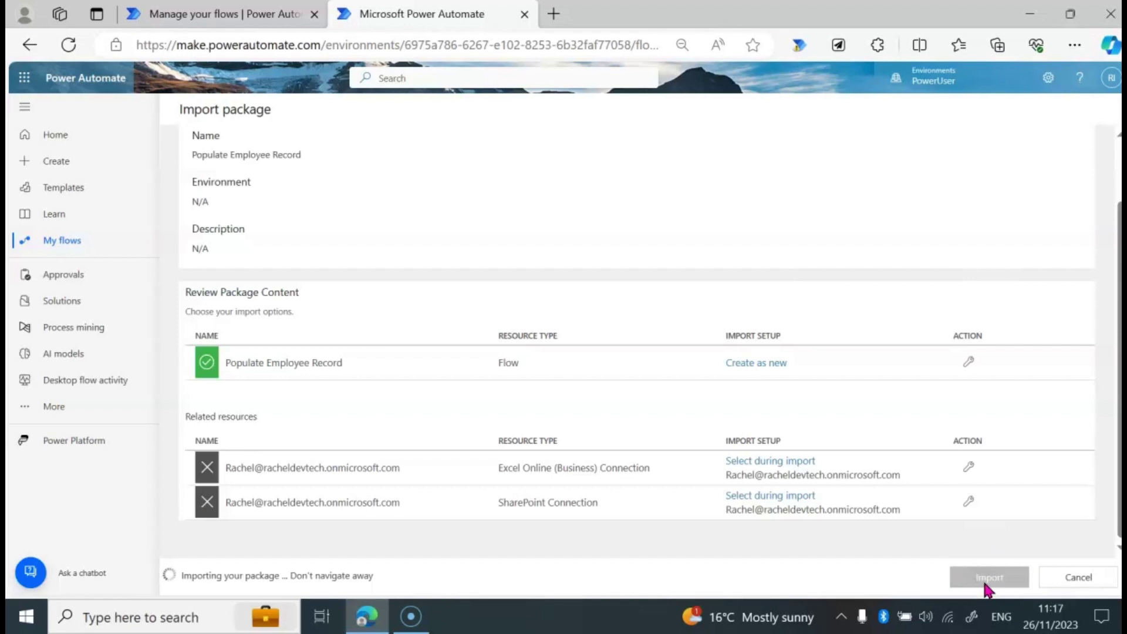
left_click(1119, 515)
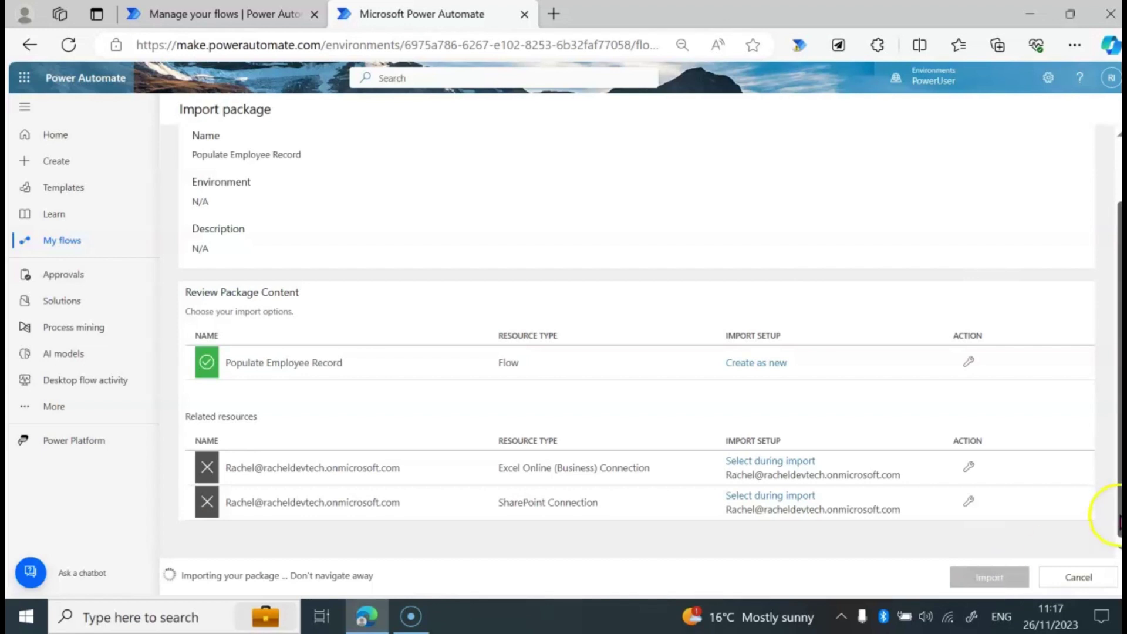
left_click_drag(1117, 516, 1117, 371)
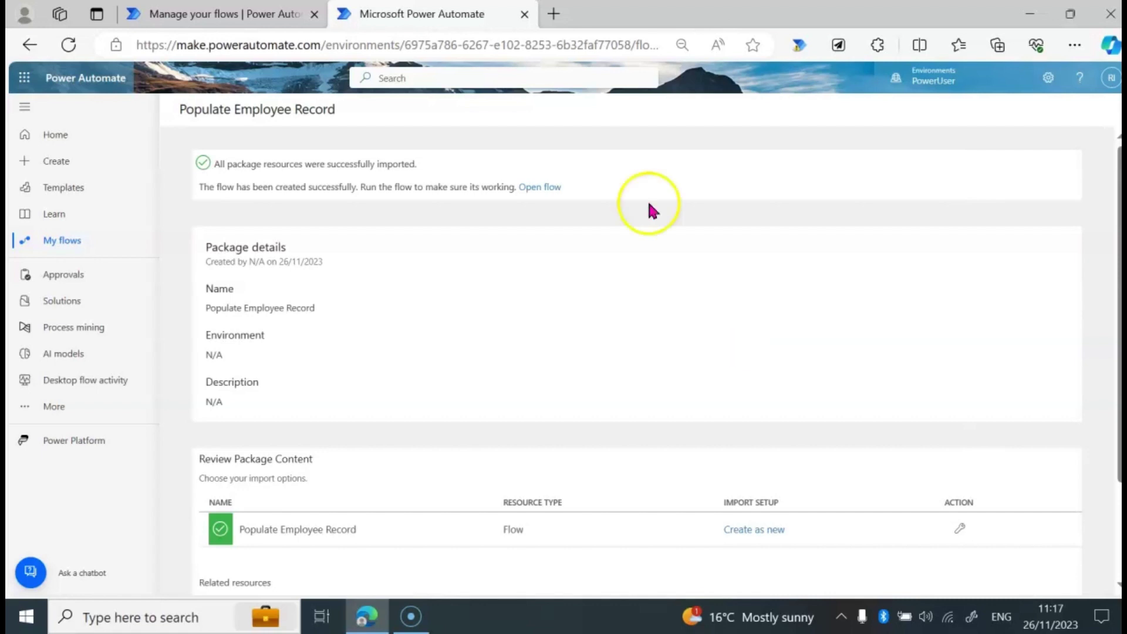
left_click(540, 188)
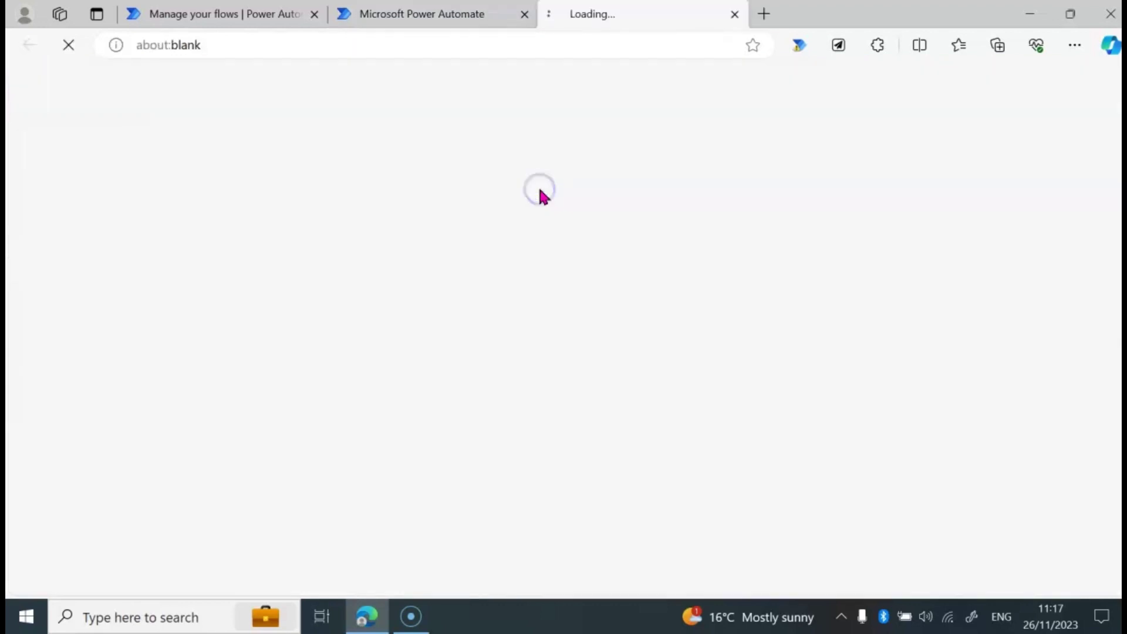